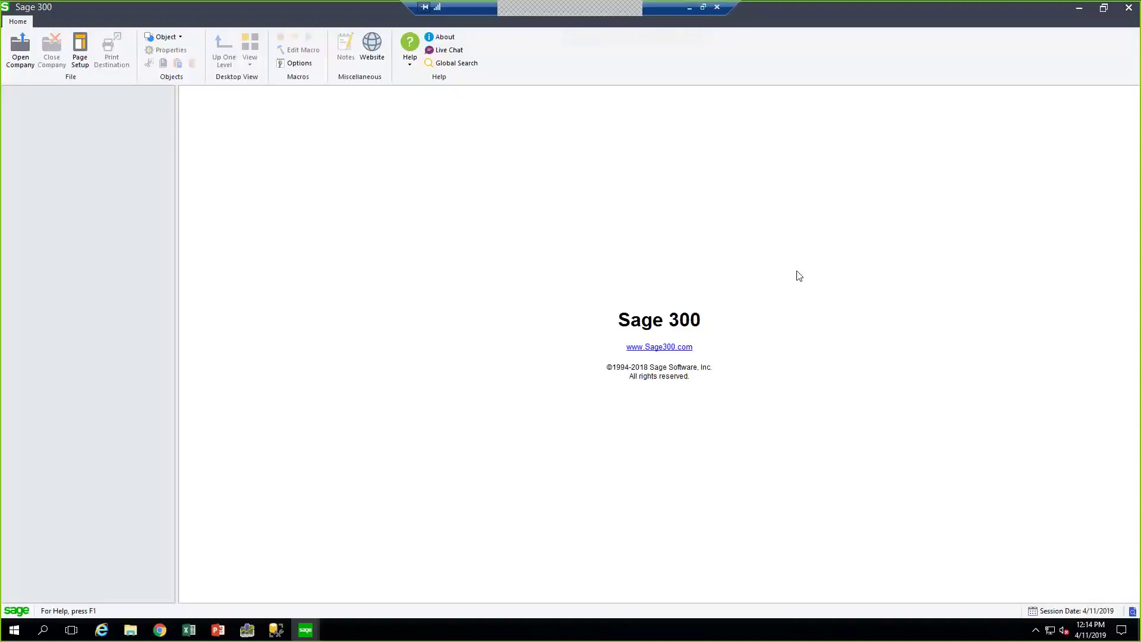
# Open the company SAMINC with session date 4/11/2019.
pyautogui.click(22, 52)
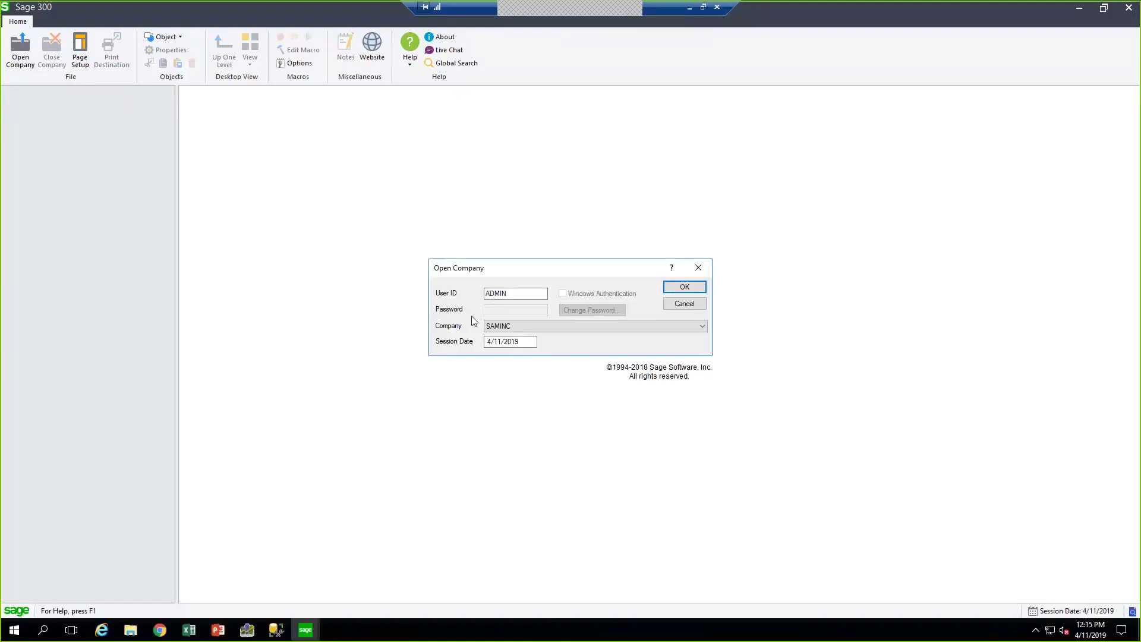
pyautogui.click(703, 327)
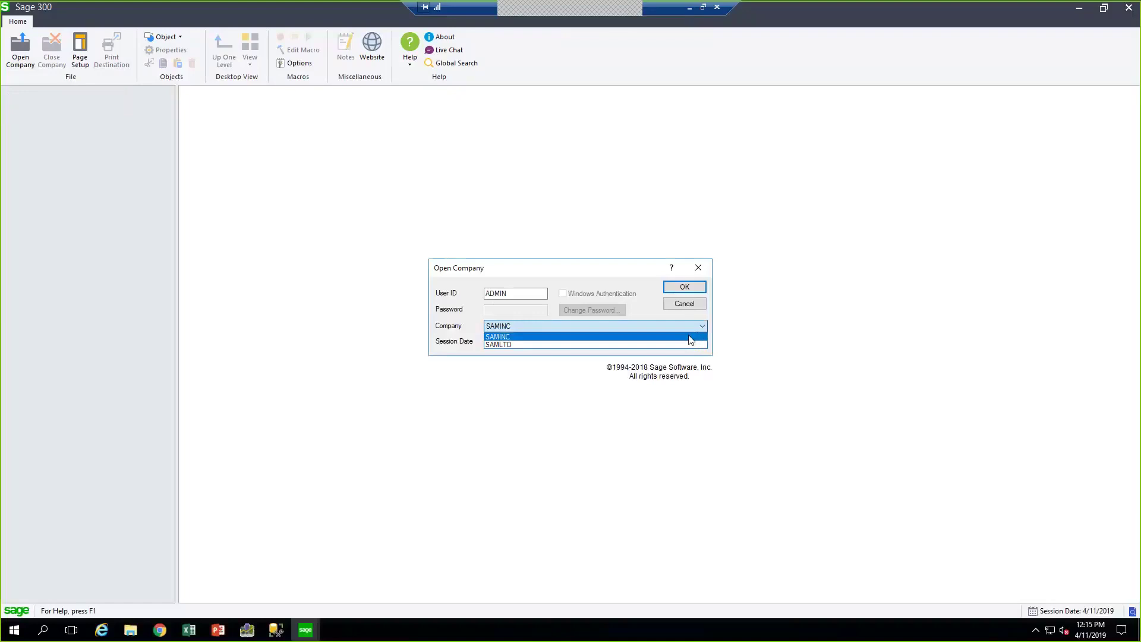
pyautogui.click(690, 338)
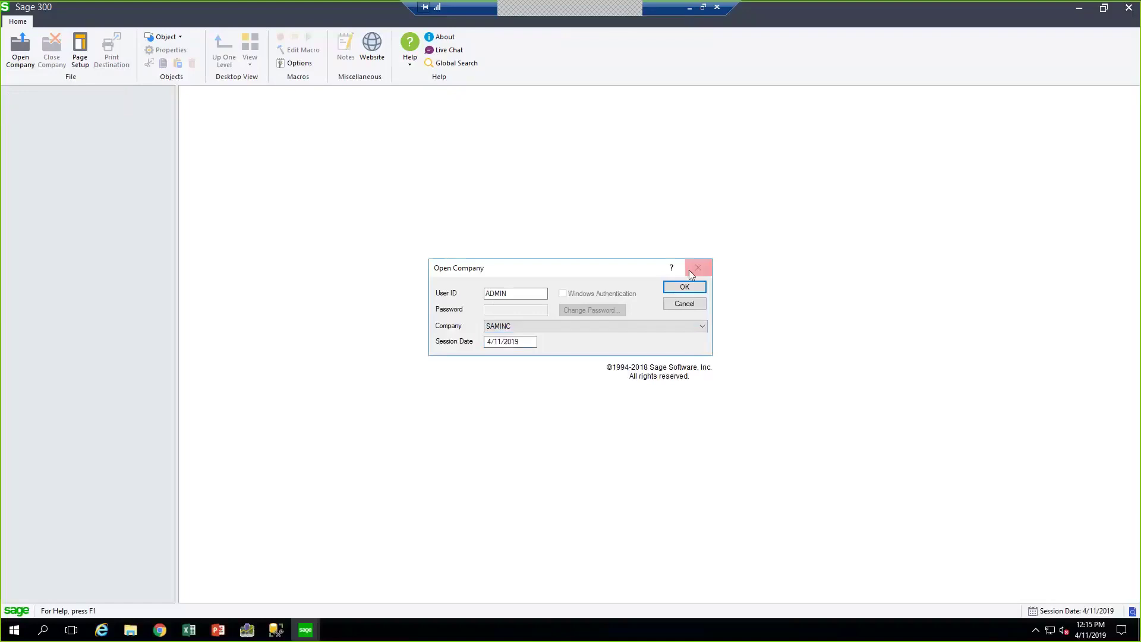
pyautogui.click(685, 287)
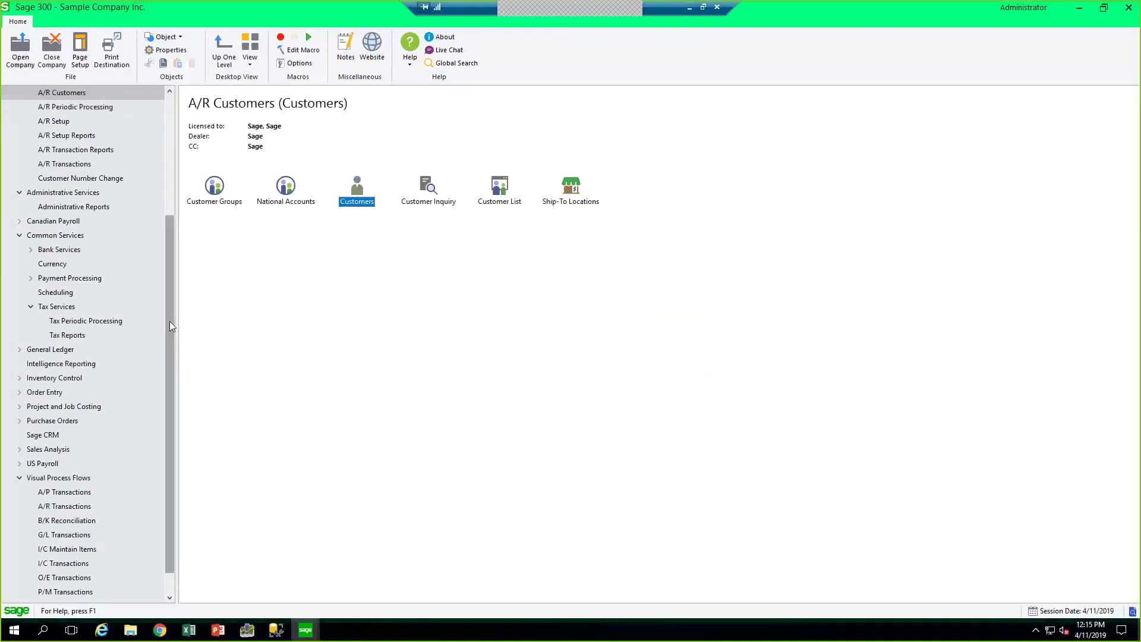
# Open the Report Manager from Intelligence Reporting to view its report folders, and close it.
pyautogui.moveTo(169, 321); pyautogui.dragTo(151, 177)
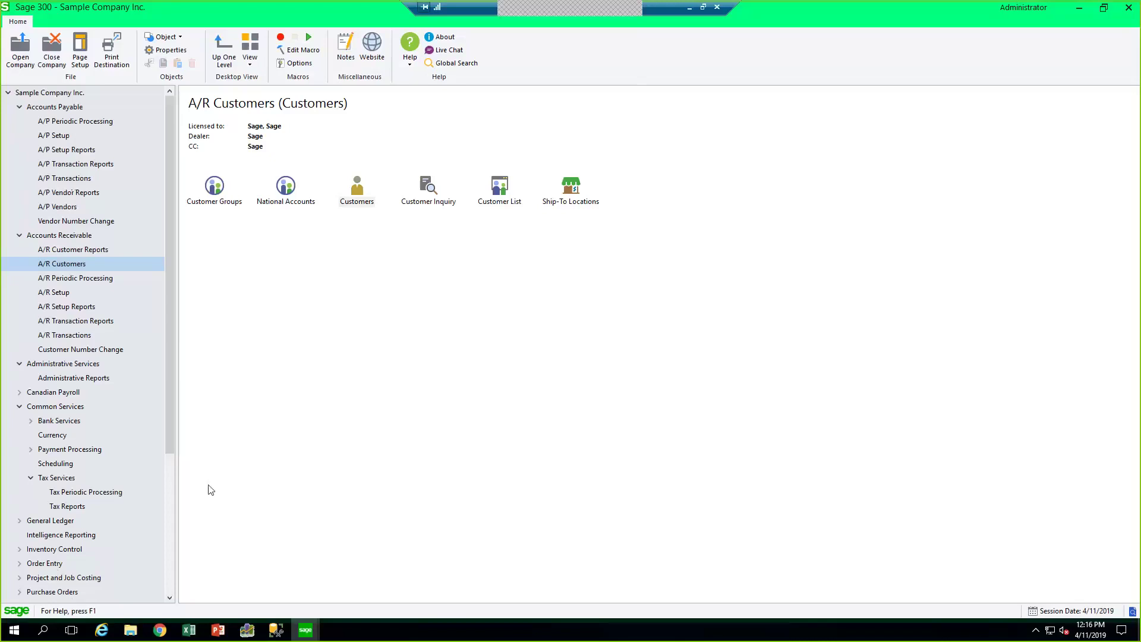
pyautogui.scroll(-2, 172, 435)
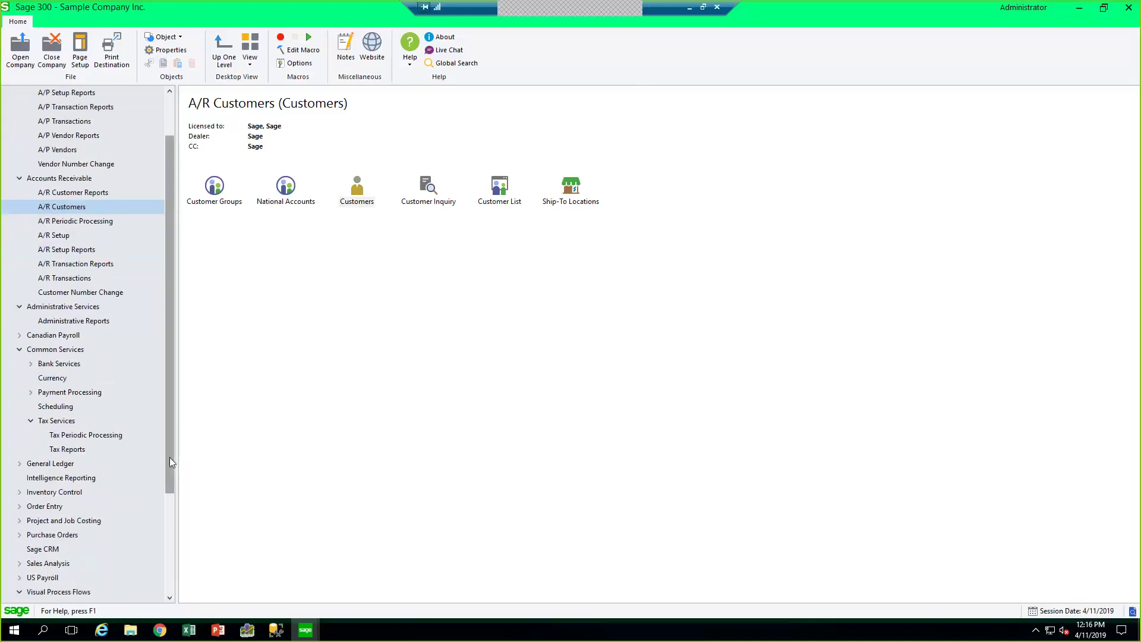
pyautogui.click(60, 479)
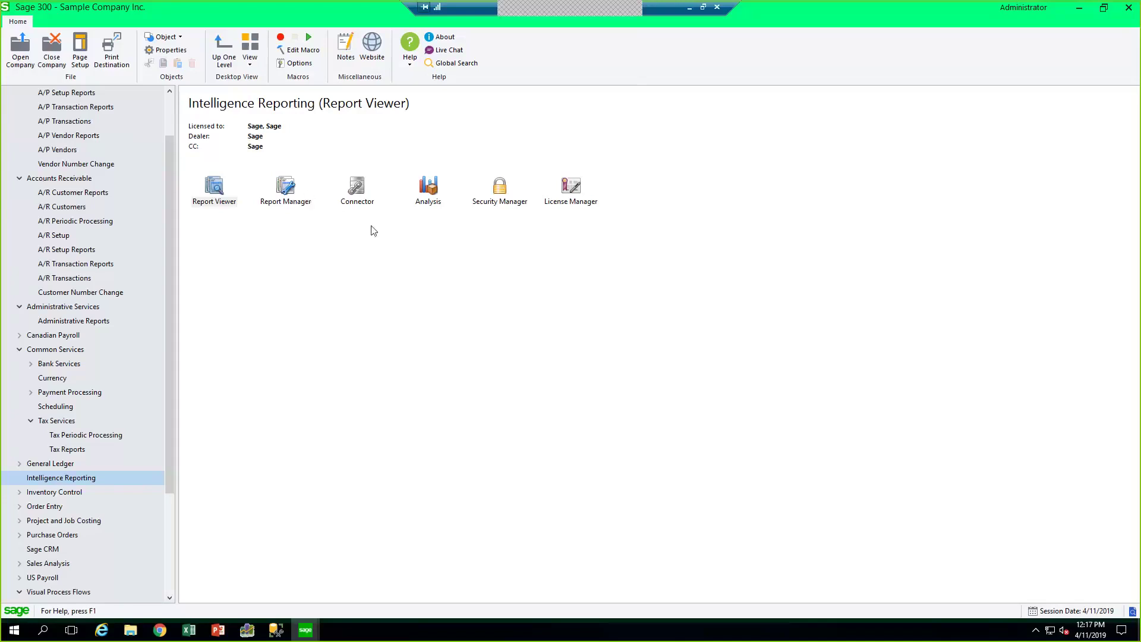
pyautogui.doubleClick(287, 190)
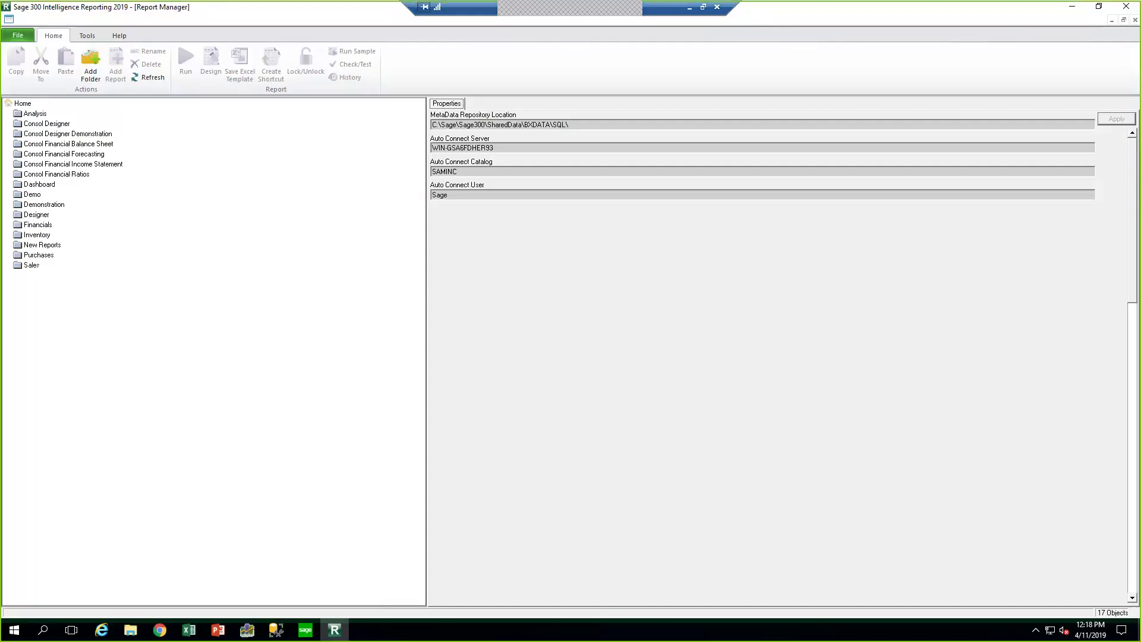
pyautogui.click(1127, 6)
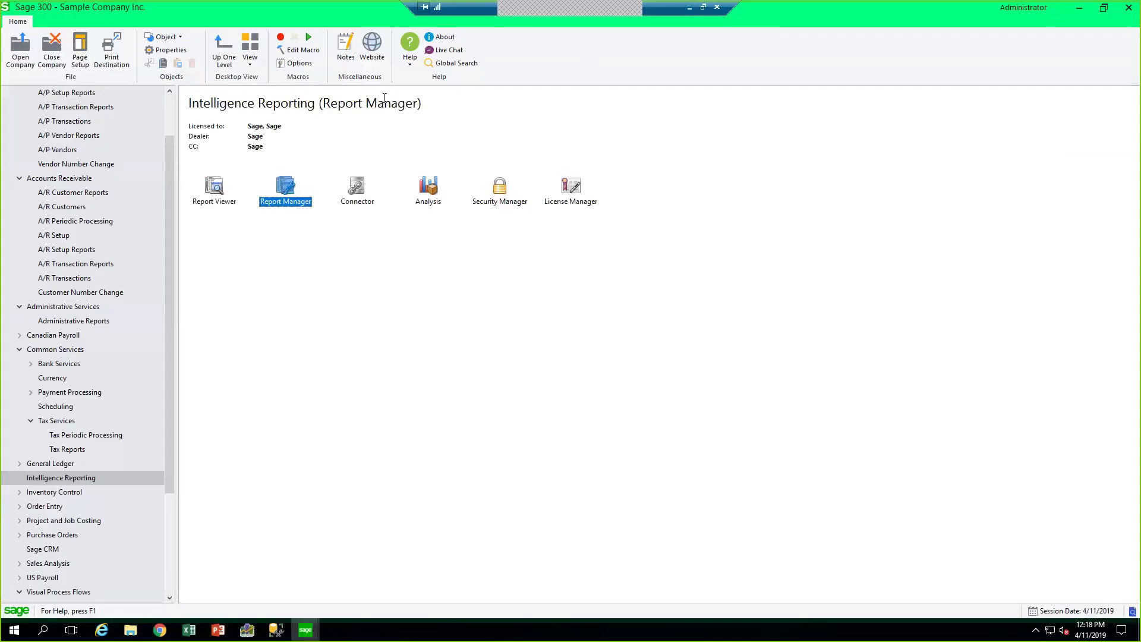
# Show the Accounts Payable folders and the functions available in A/P Setup.
pyautogui.moveTo(173, 310); pyautogui.dragTo(172, 262)
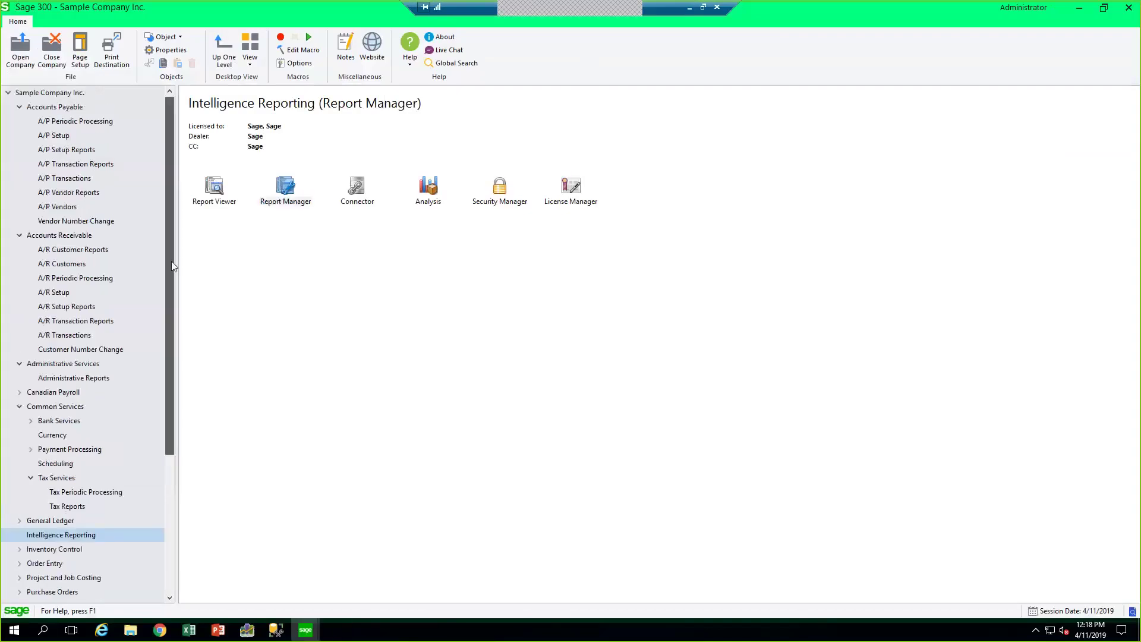
pyautogui.click(46, 108)
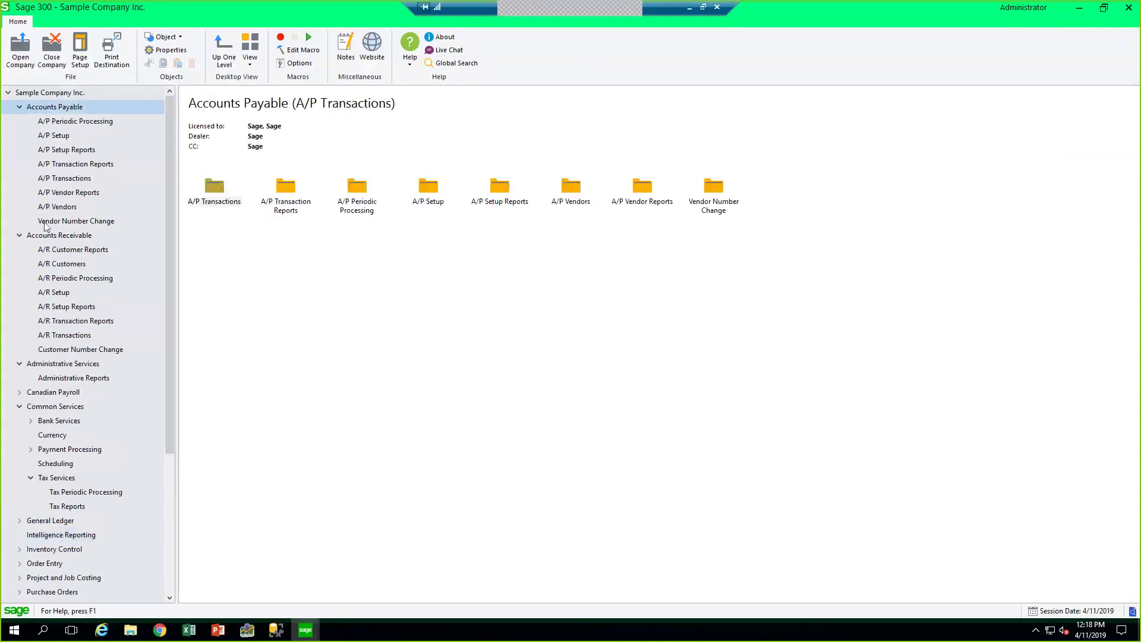
pyautogui.click(57, 138)
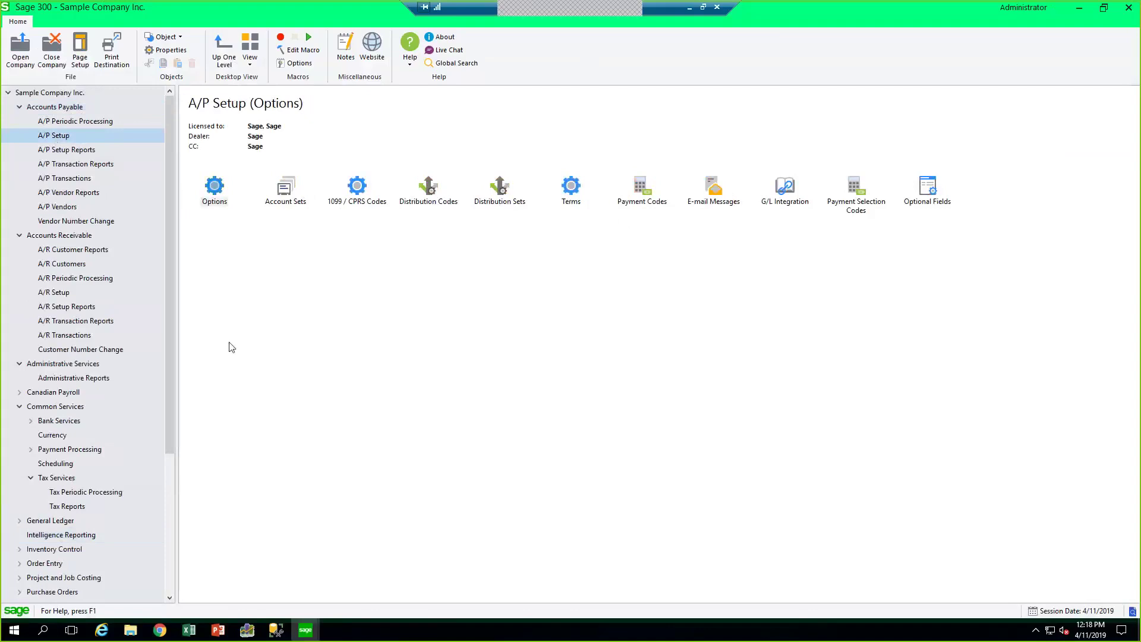
# View the Accounts Payable visual process flow and check its vendor invoice entry form, closing the form without an entry.
pyautogui.moveTo(171, 302); pyautogui.dragTo(123, 458)
pyautogui.click(48, 451)
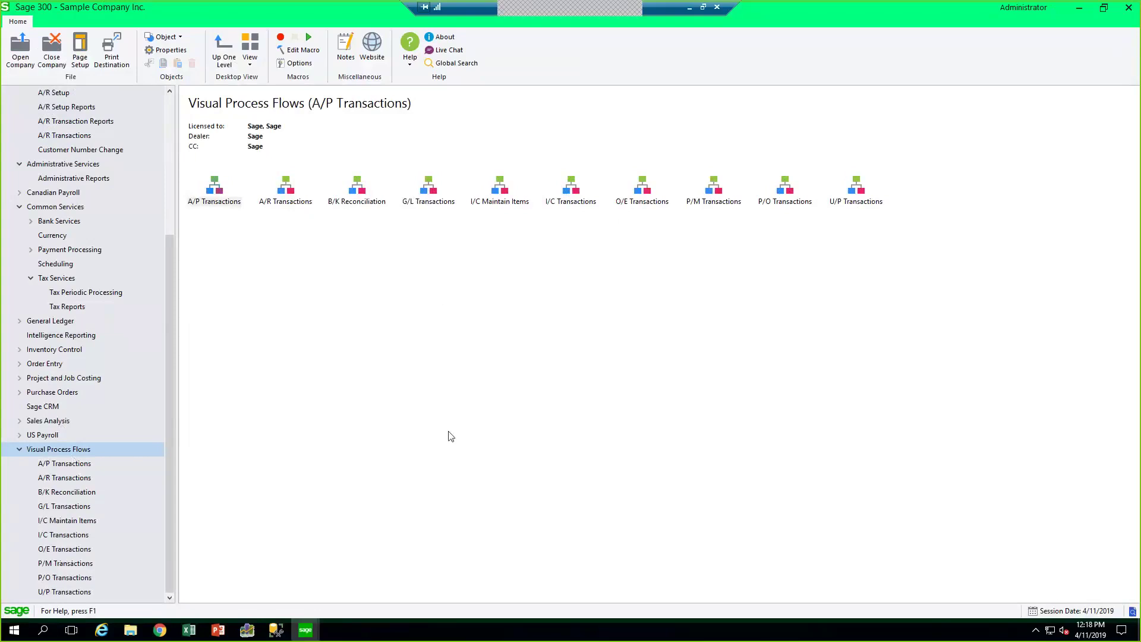
pyautogui.doubleClick(216, 193)
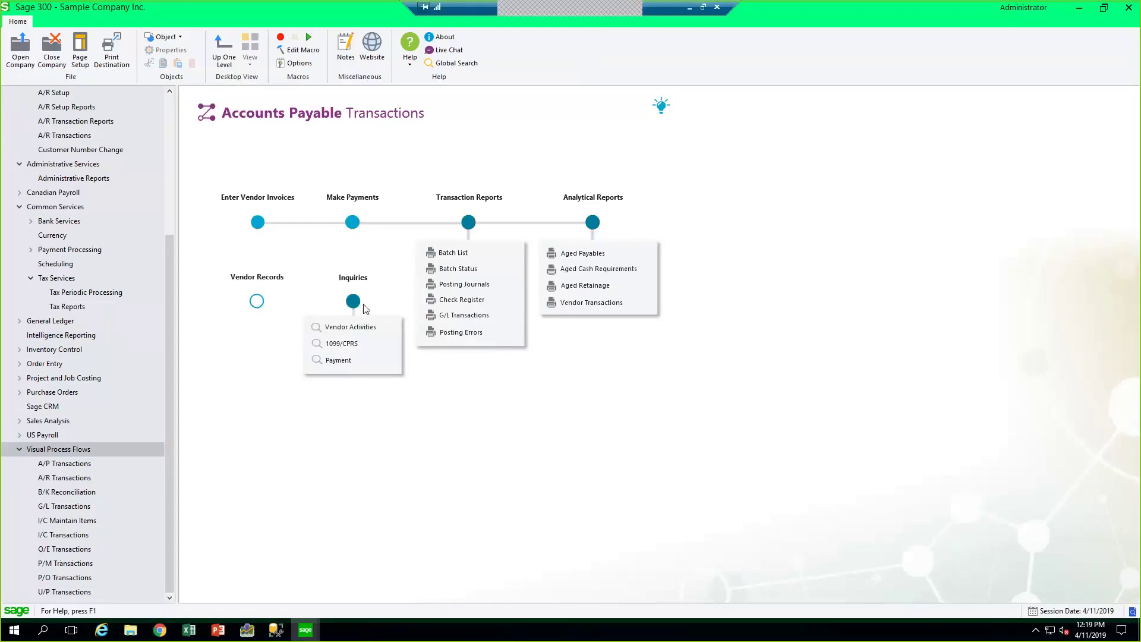
pyautogui.click(258, 223)
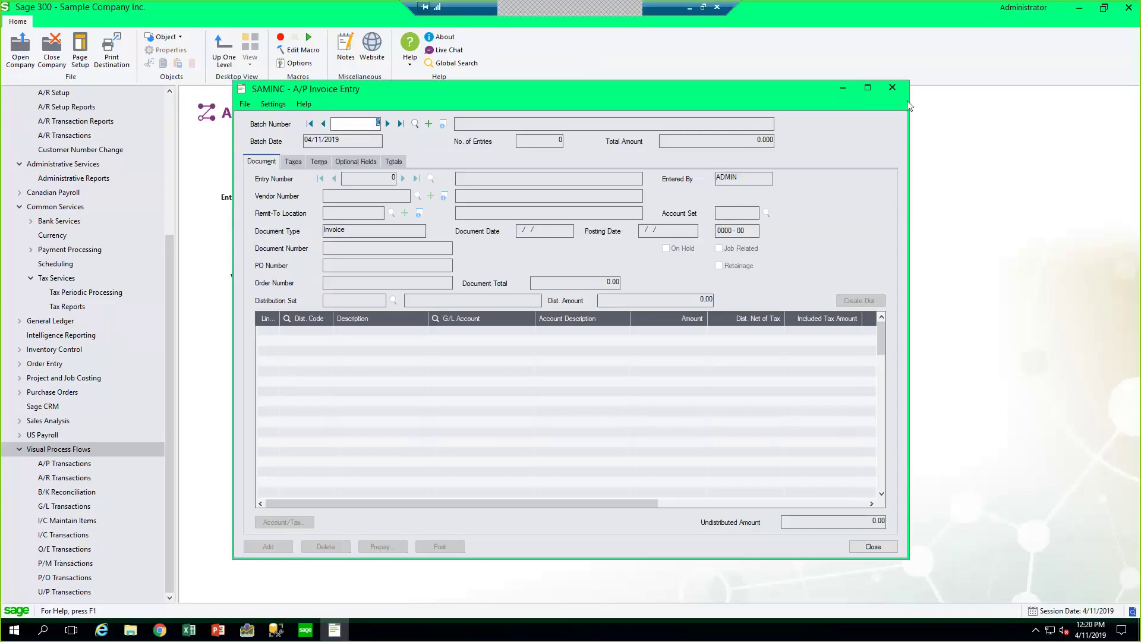
pyautogui.click(892, 87)
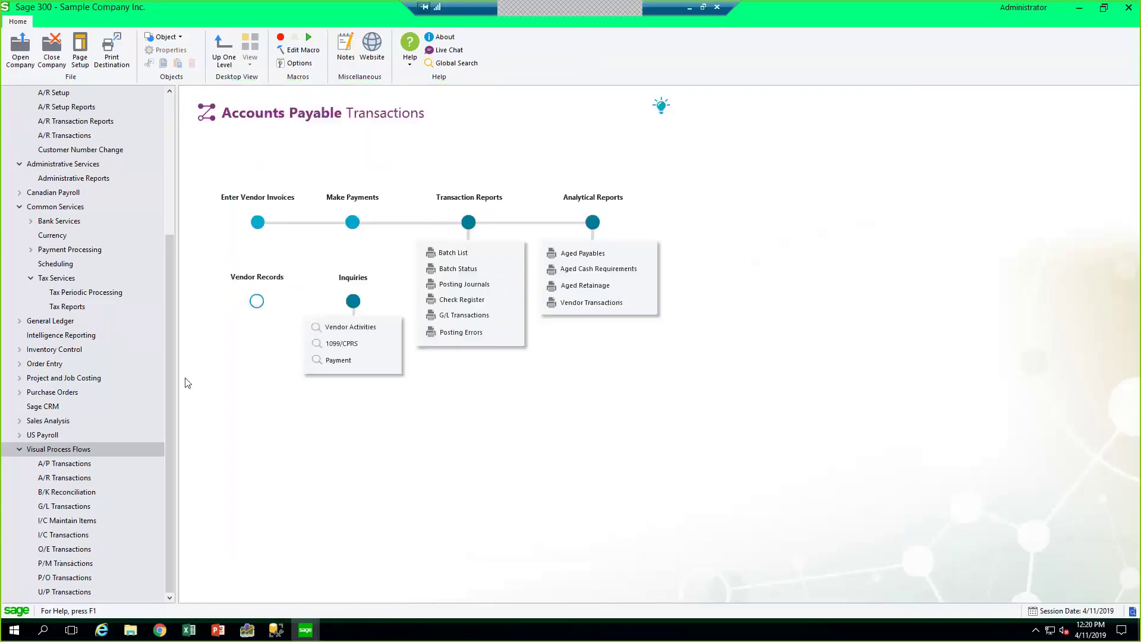
# Open the A/P Vendors form and load the Chloride Systems record by its vendor number.
pyautogui.moveTo(171, 410); pyautogui.dragTo(171, 261)
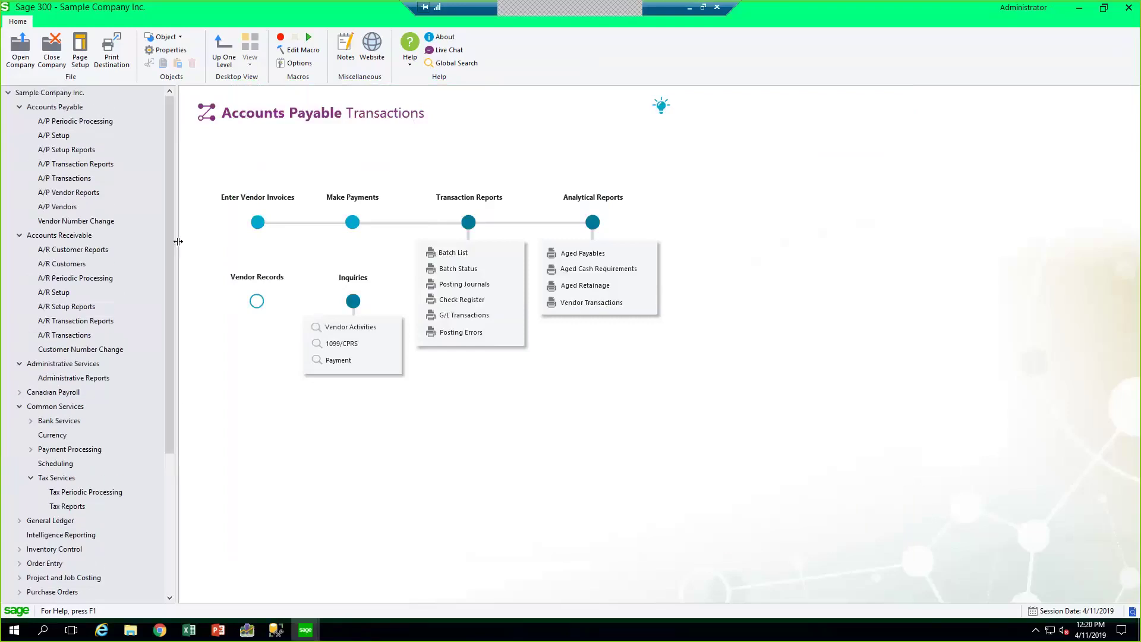
pyautogui.click(60, 208)
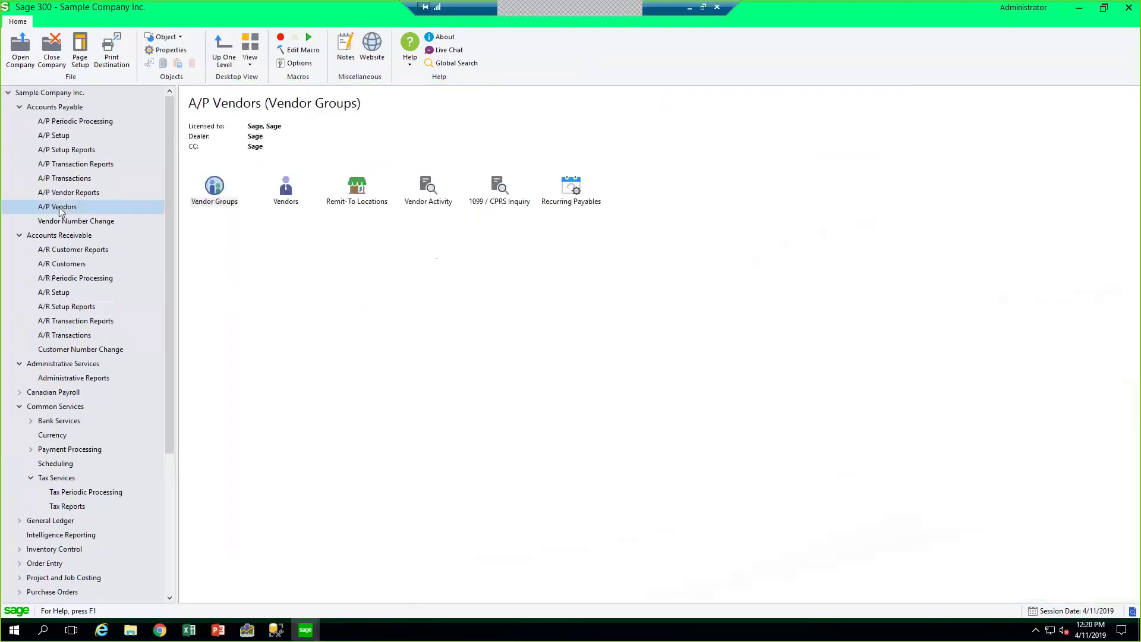
pyautogui.doubleClick(284, 190)
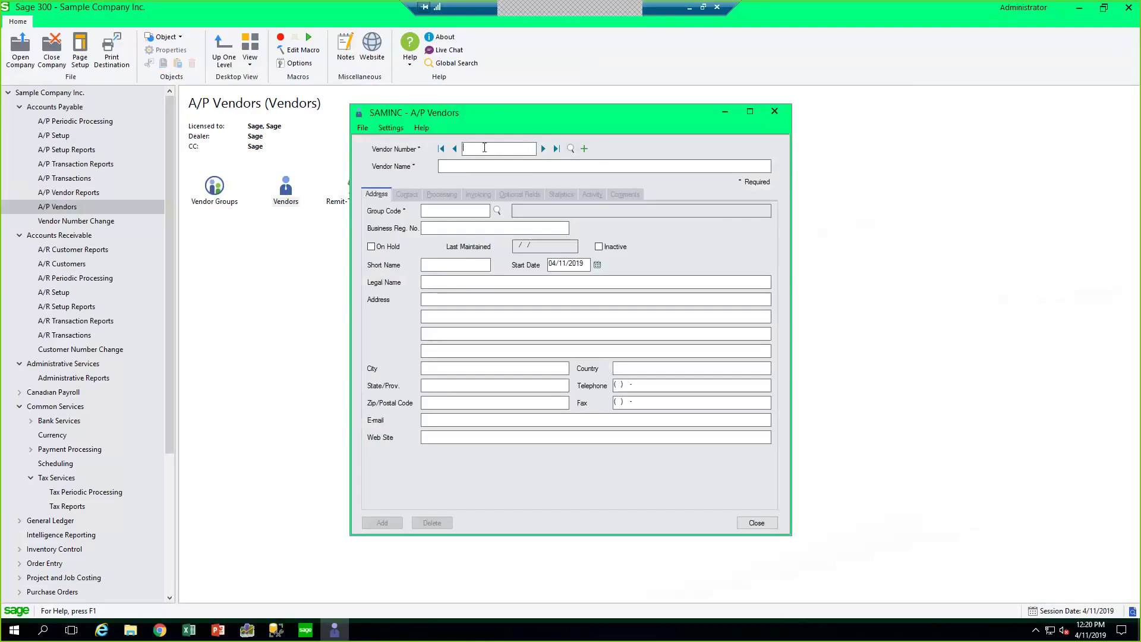
pyautogui.write('1200')
pyautogui.press('Tab')
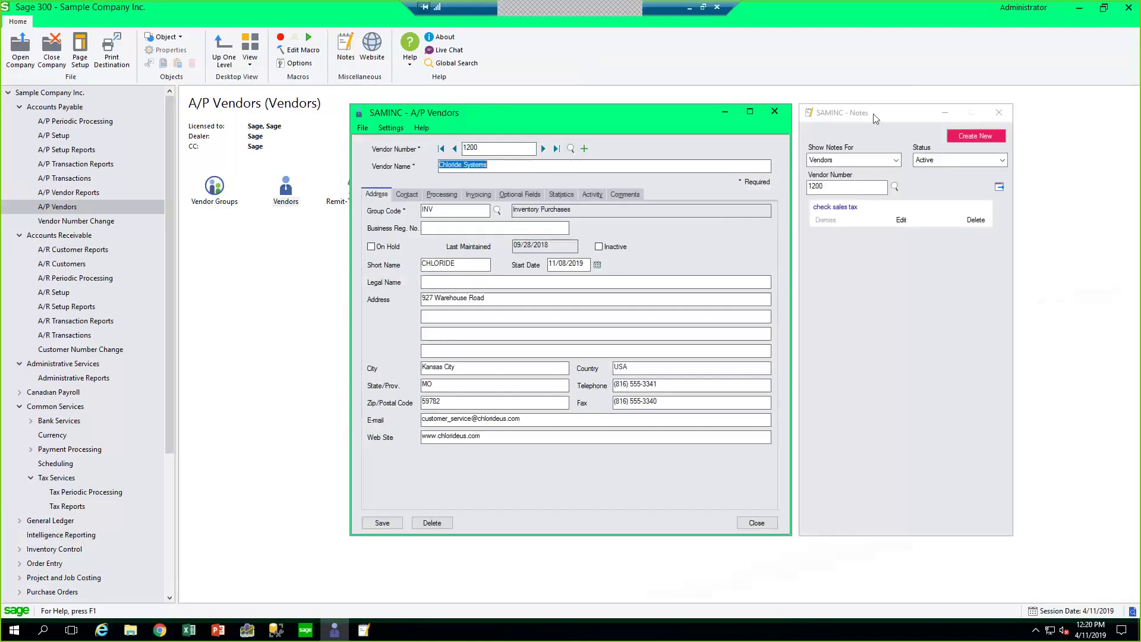
# Examine the record type and status filter options for the vendor's notes, and close the vendor record.
pyautogui.moveTo(825, 200); pyautogui.dragTo(825, 209)
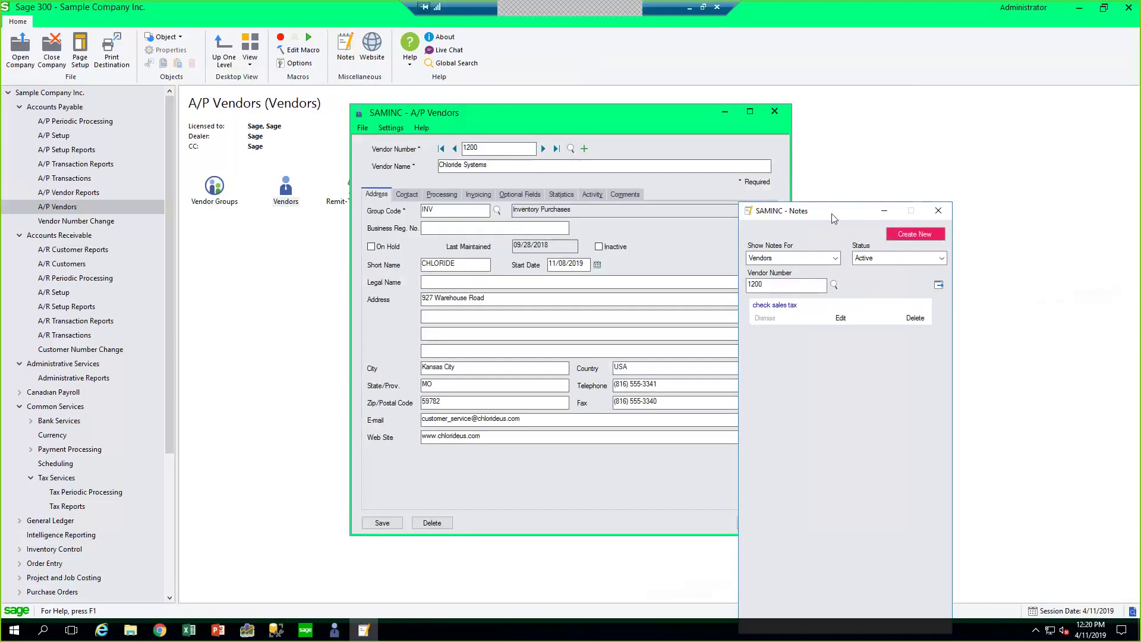
pyautogui.click(836, 259)
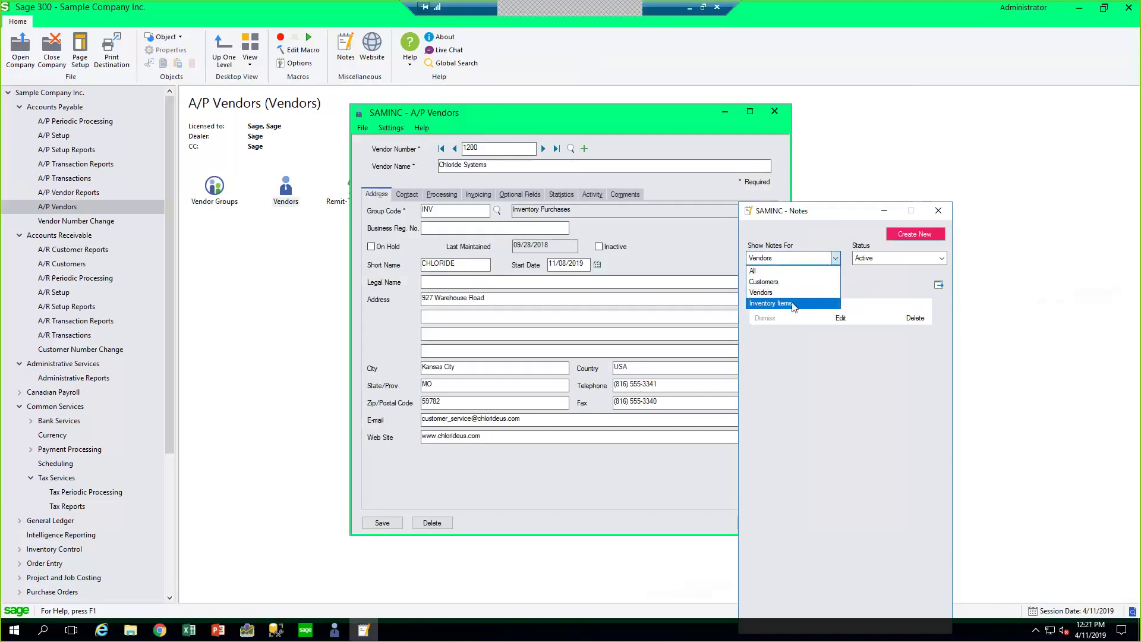
pyautogui.click(854, 392)
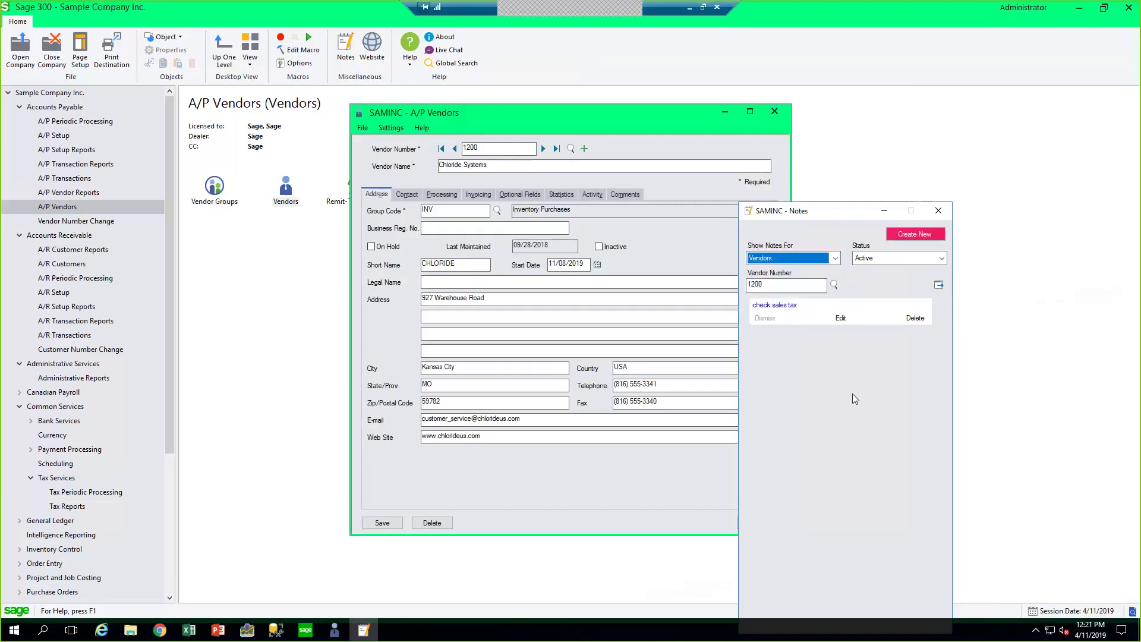
pyautogui.click(942, 258)
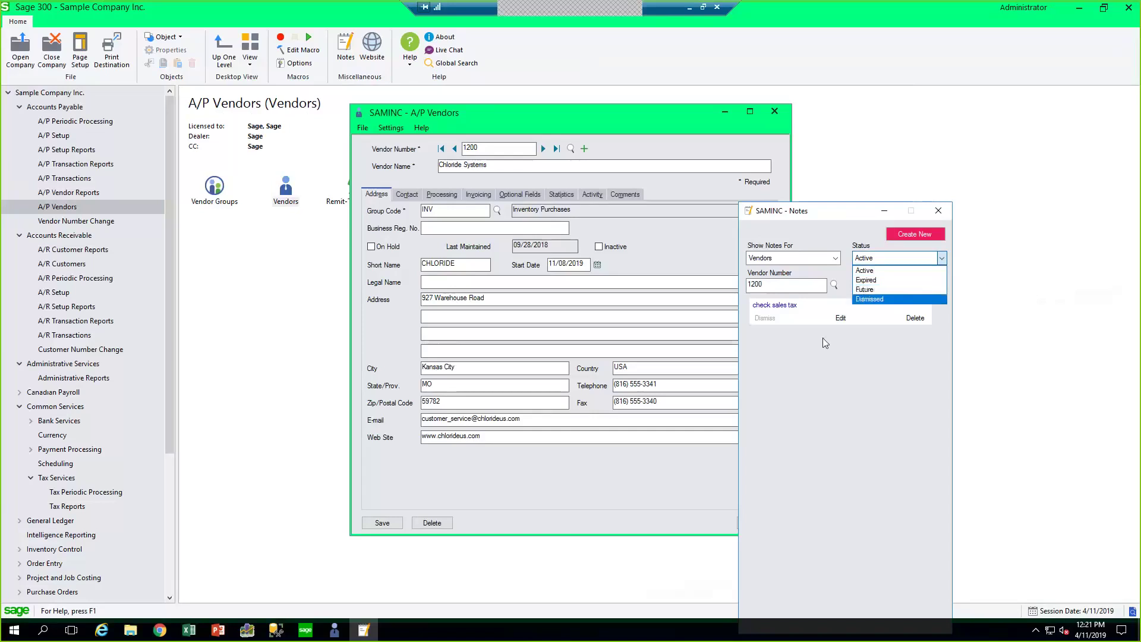
pyautogui.click(836, 259)
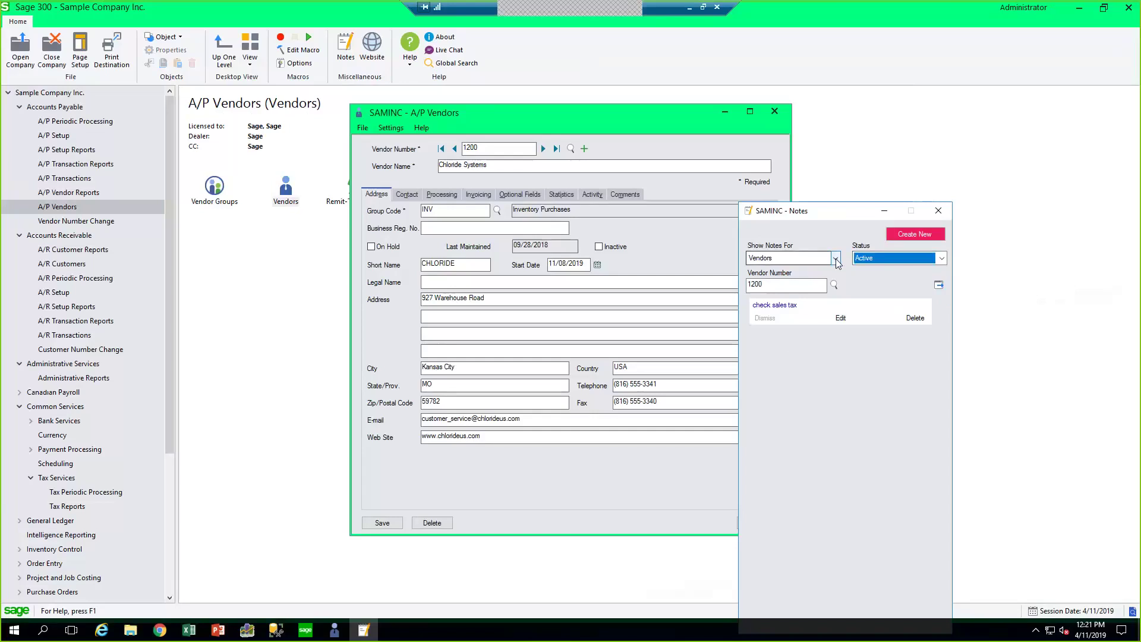
pyautogui.moveTo(857, 214); pyautogui.dragTo(781, 236)
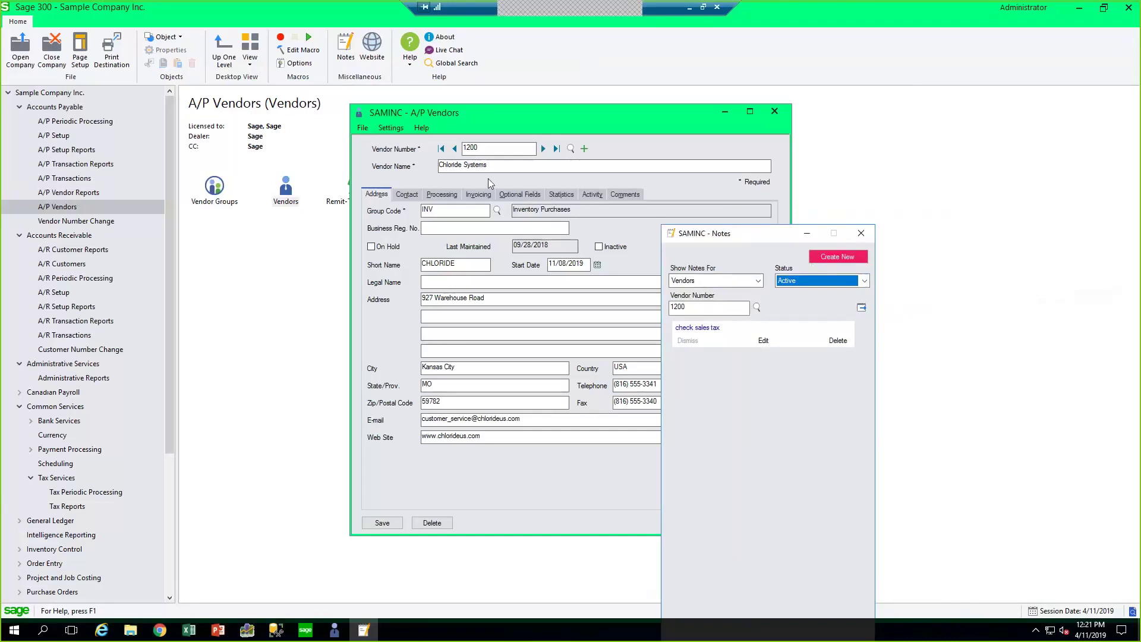
pyautogui.click(711, 281)
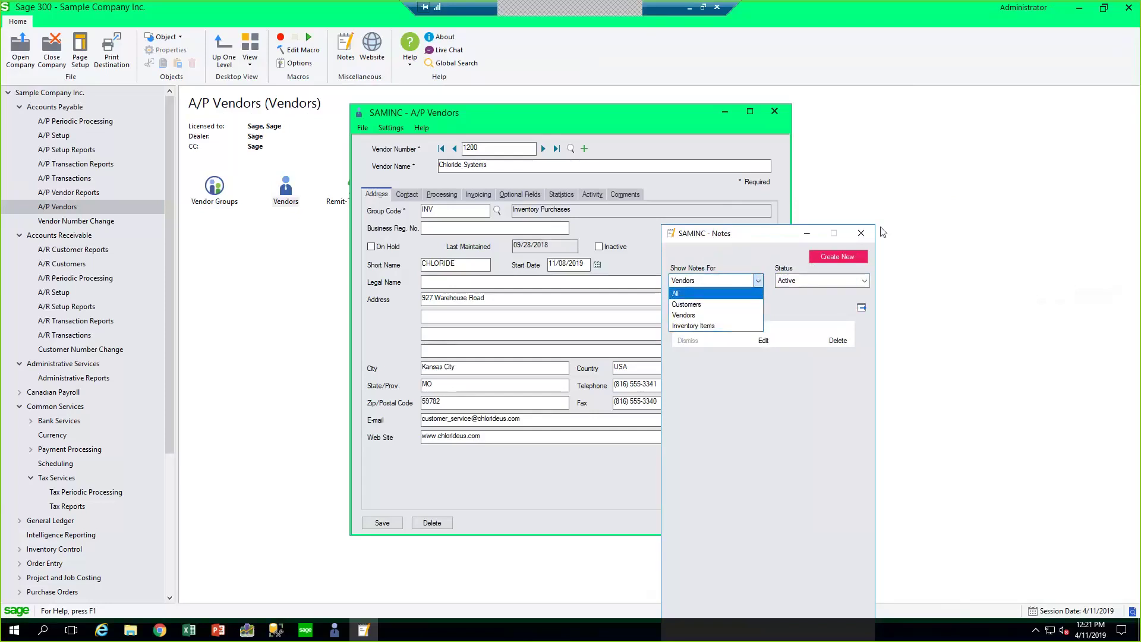
pyautogui.click(714, 253)
pyautogui.click(774, 111)
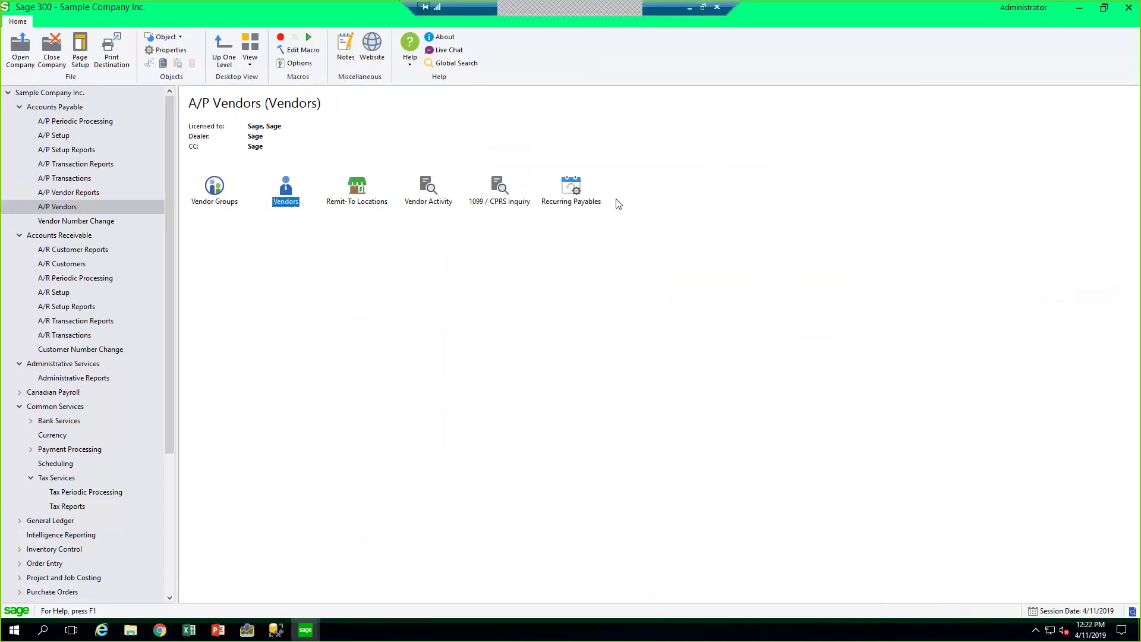
# Open Global Search to view its record categories for refining a search, and close it without searching.
pyautogui.click(456, 63)
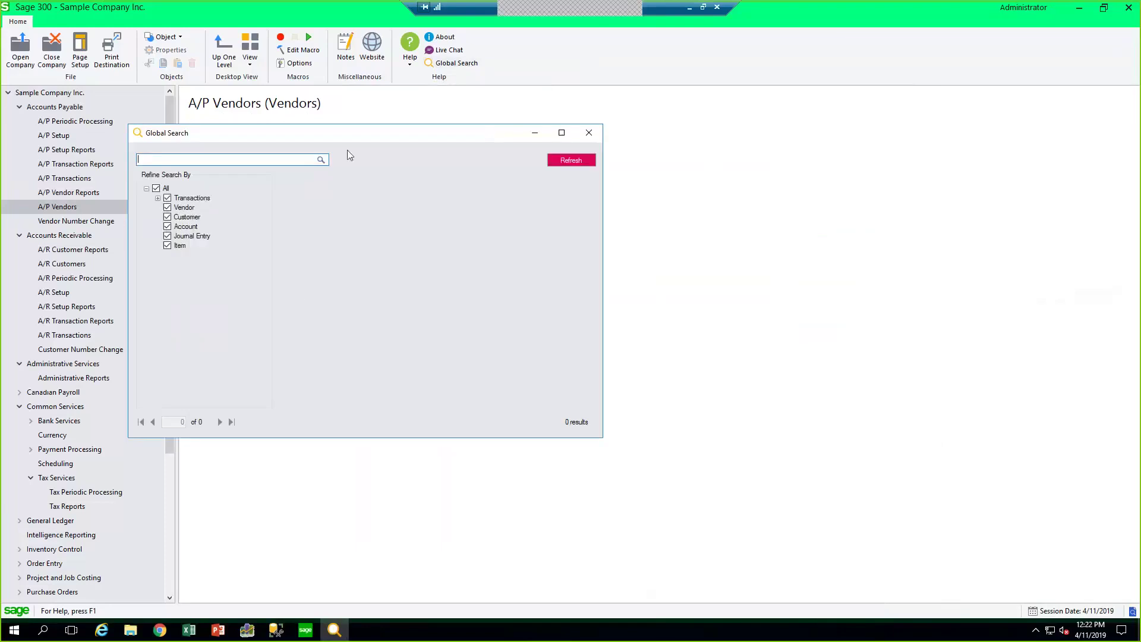
pyautogui.moveTo(349, 138); pyautogui.dragTo(619, 181)
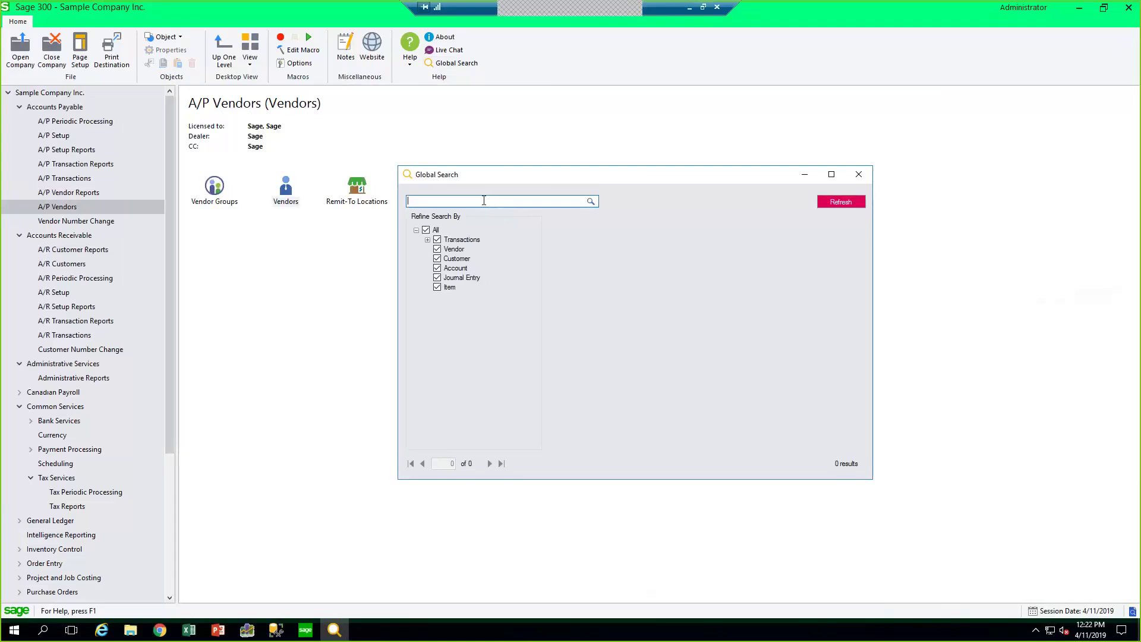
pyautogui.click(859, 174)
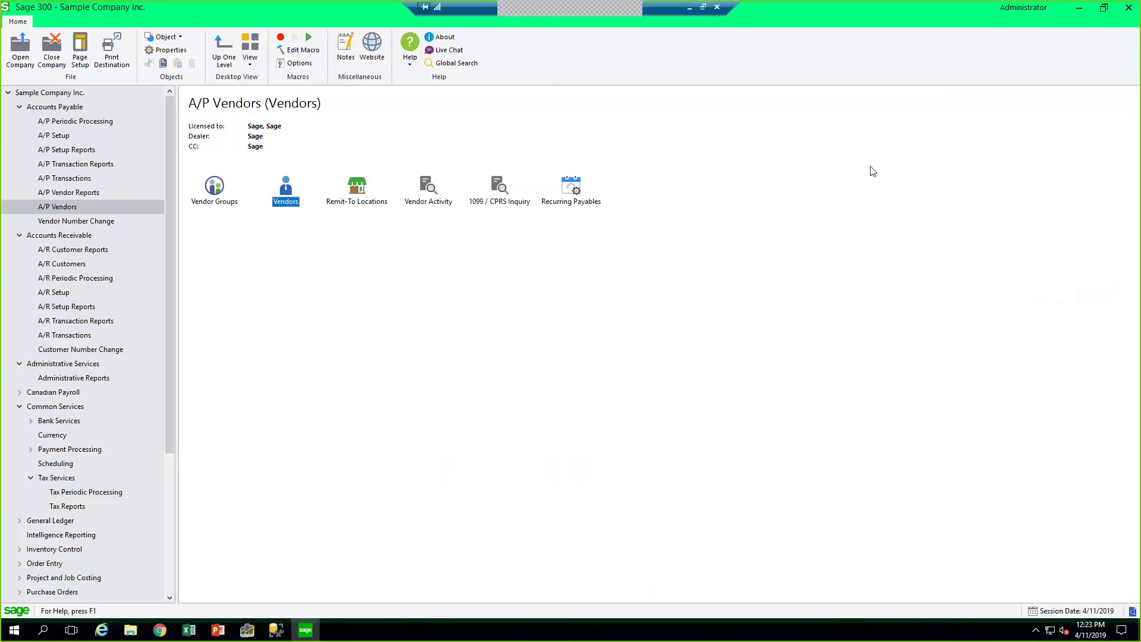
# Show the Tax Services functions under Common Services and the folders in Inventory Control.
pyautogui.moveTo(170, 387); pyautogui.dragTo(174, 419)
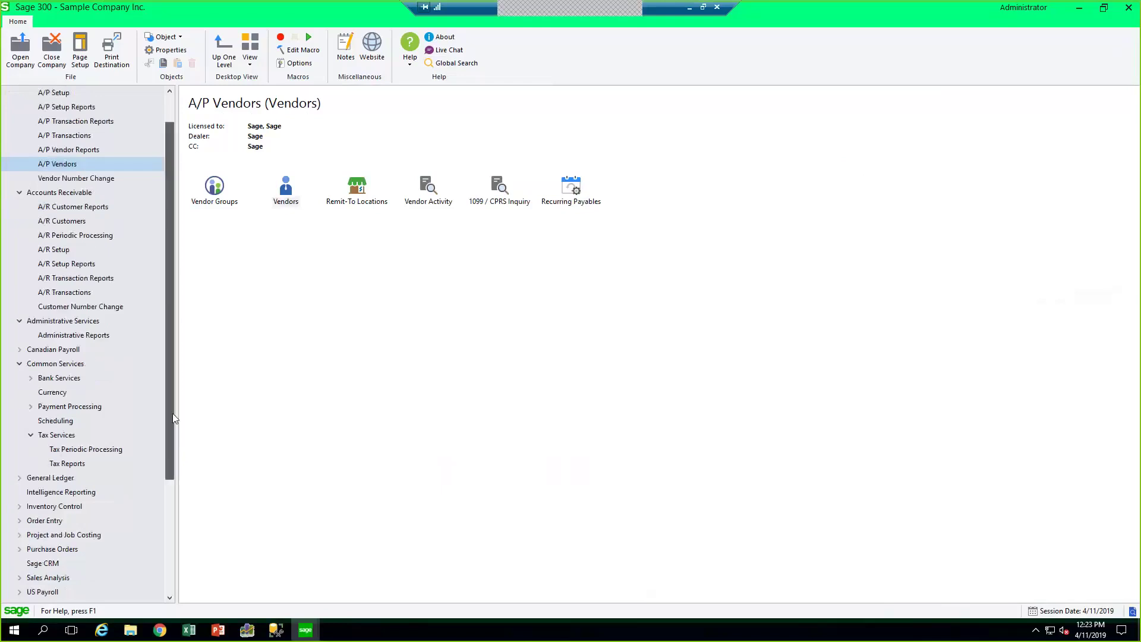
pyautogui.click(53, 364)
pyautogui.click(53, 438)
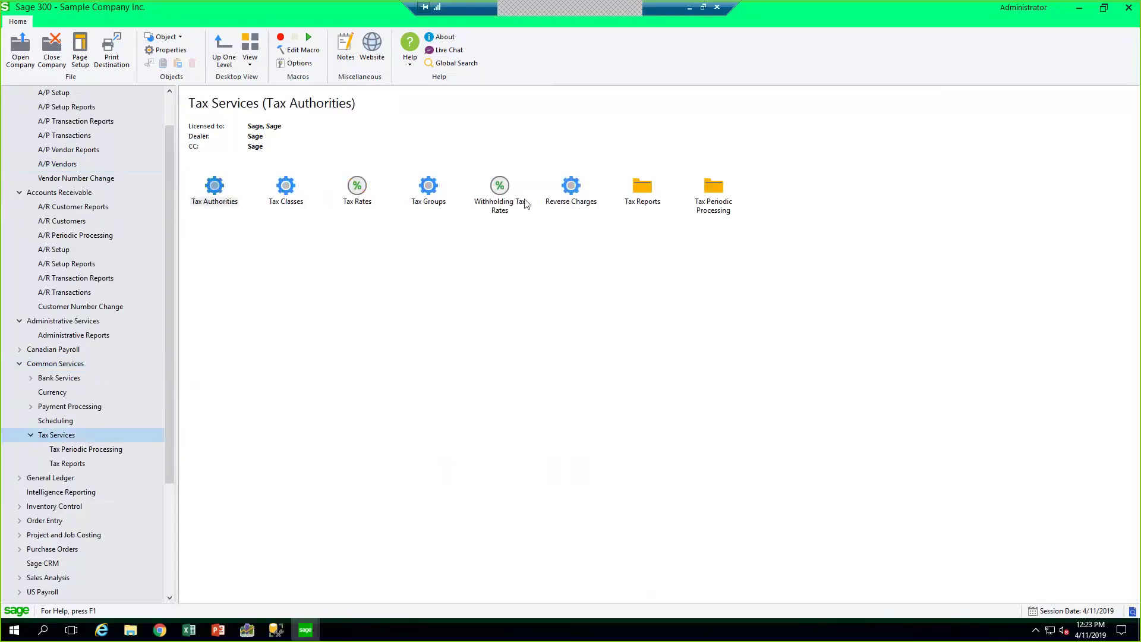
pyautogui.scroll(-3, 155, 409)
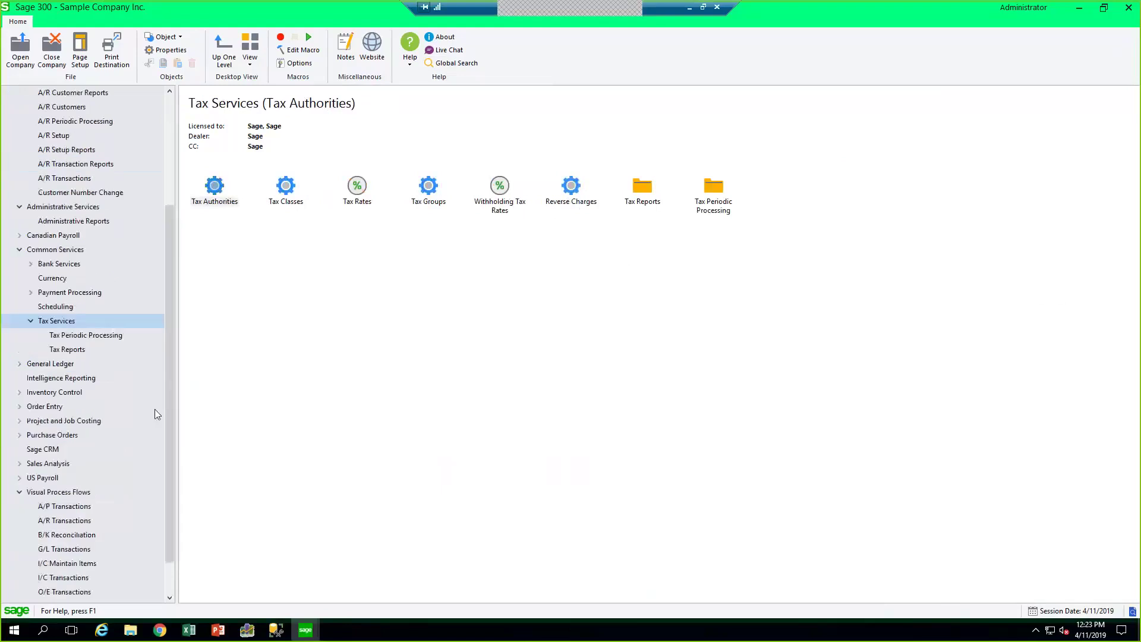
pyautogui.click(32, 393)
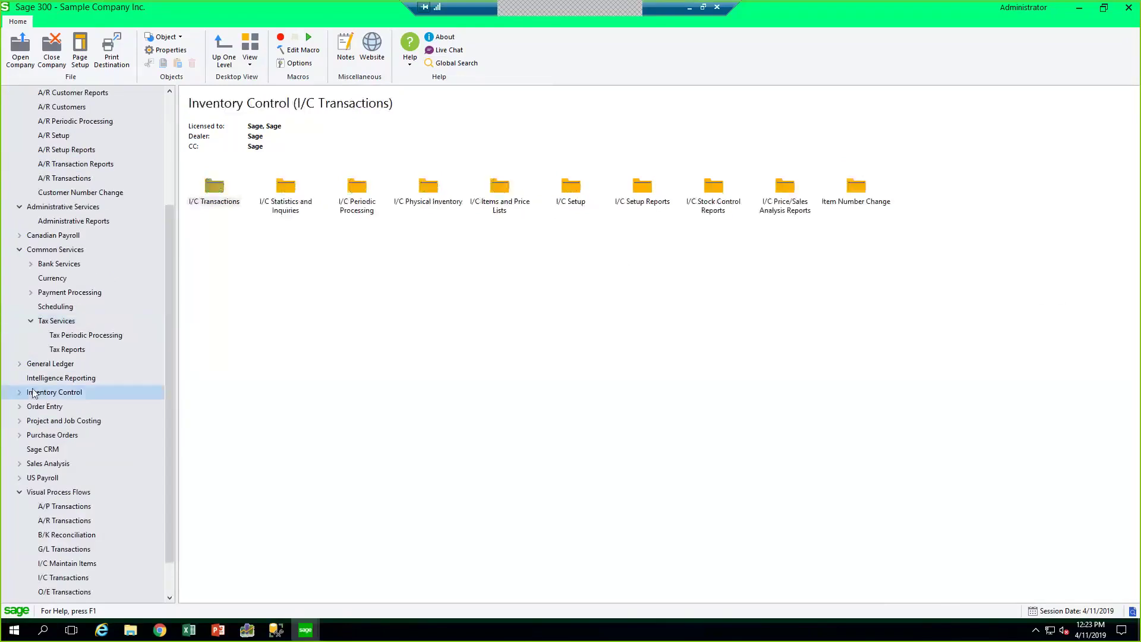
# Expand the Inventory Control module and view the contents of its Item Number Change folder.
pyautogui.doubleClick(33, 394)
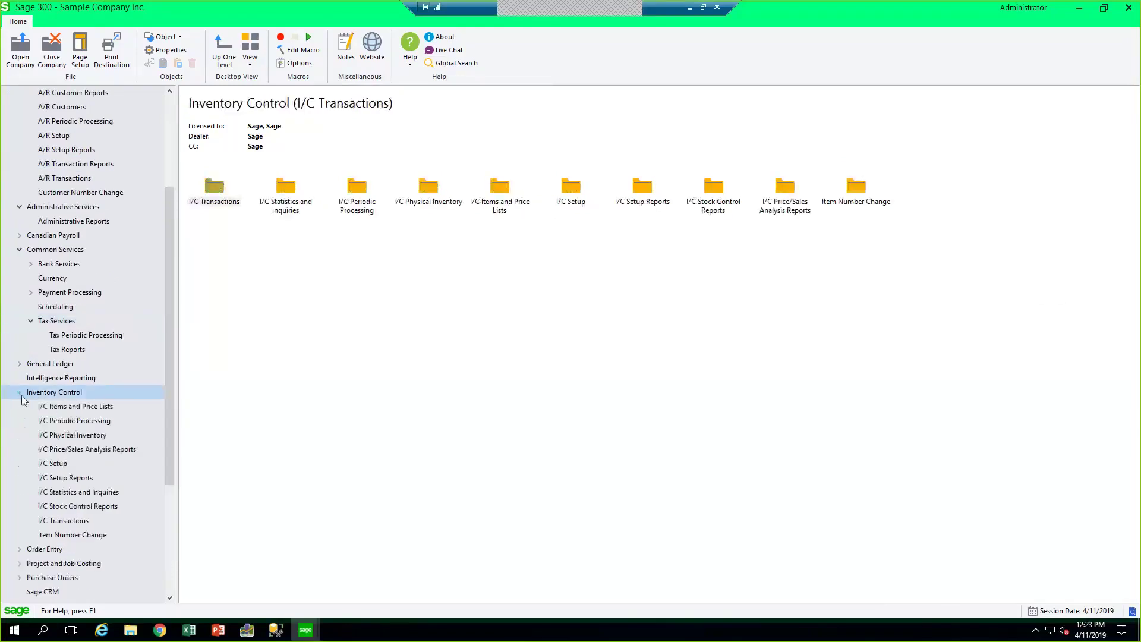
pyautogui.click(55, 536)
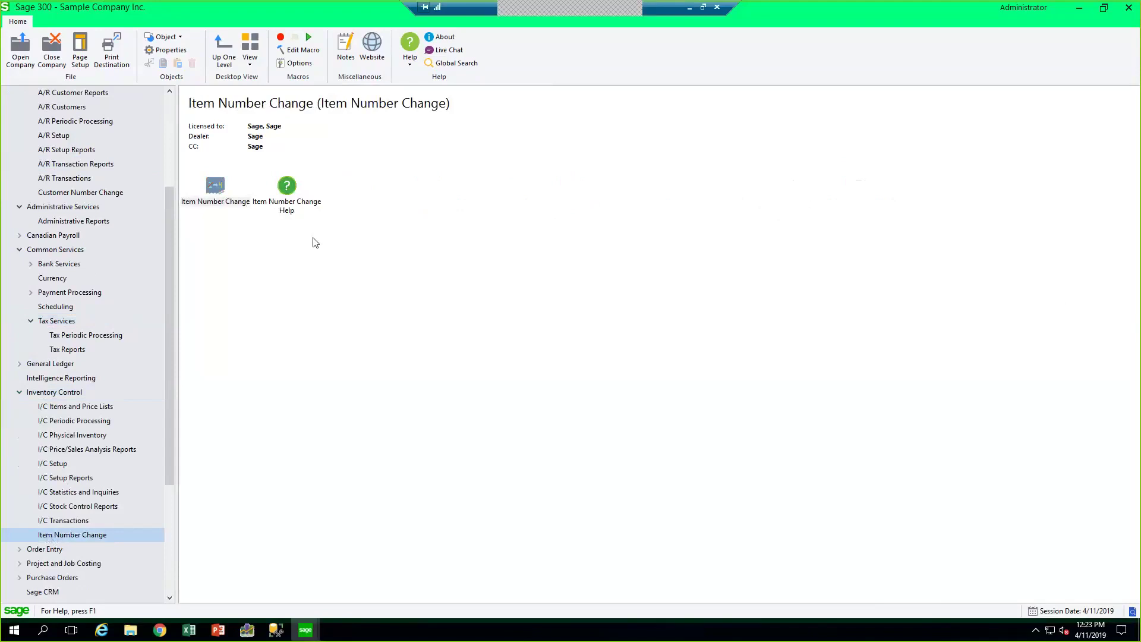
pyautogui.moveTo(170, 305); pyautogui.dragTo(172, 157)
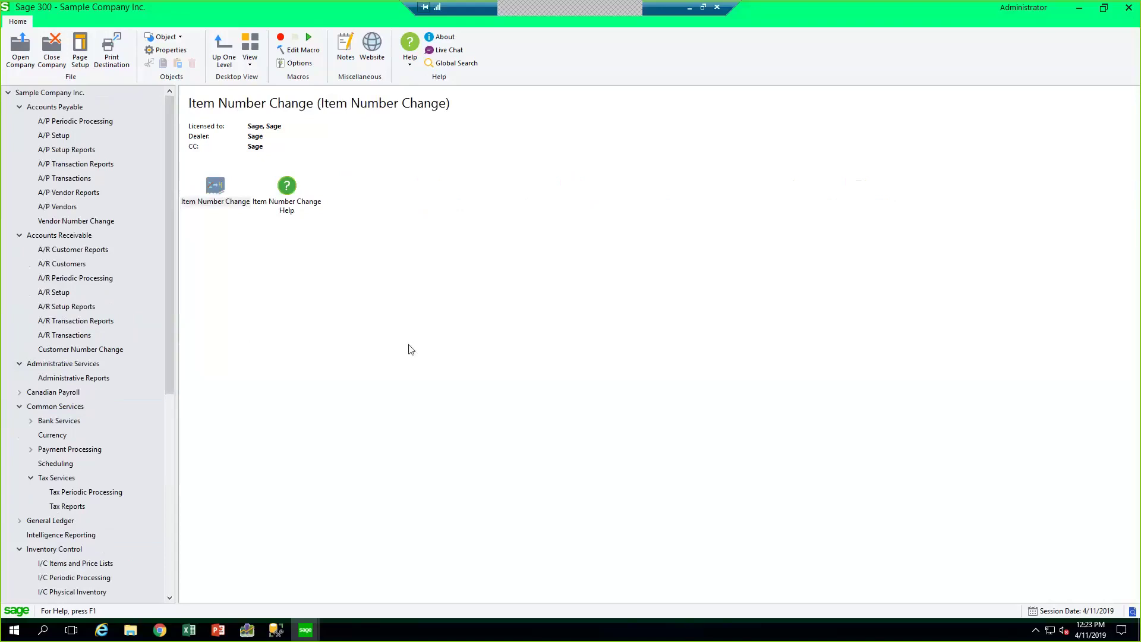
# Close the sample company and exit the desktop program.
pyautogui.click(51, 52)
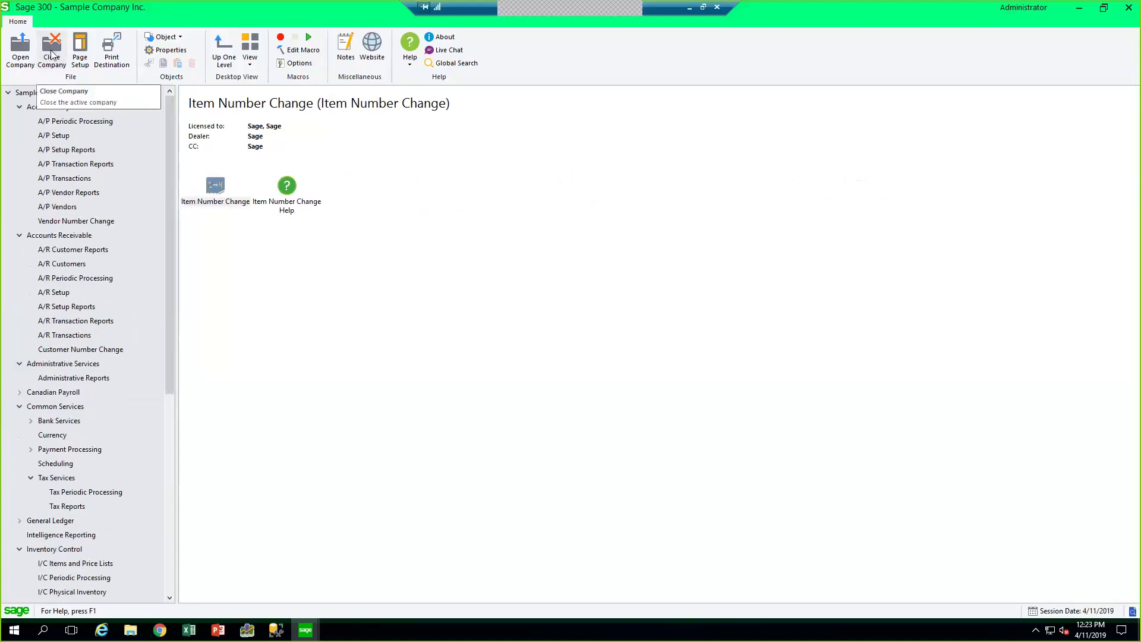
pyautogui.click(1129, 8)
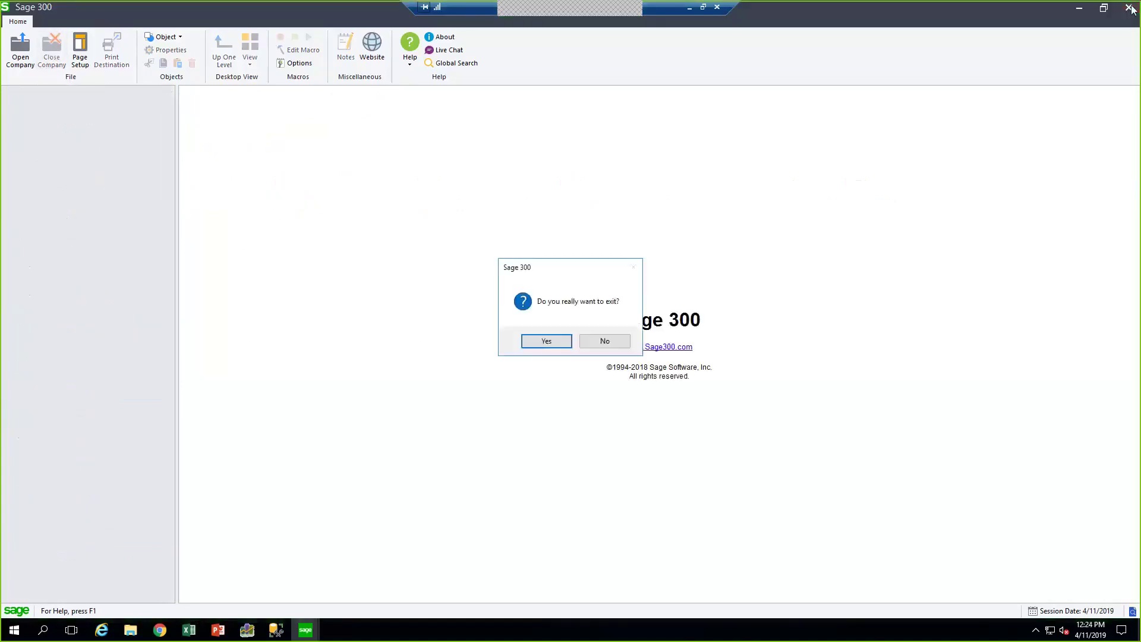
pyautogui.click(546, 341)
# Launch Sage 300 Web Screens in a maximized browser window and sign in to the SAMINC company.
pyautogui.doubleClick(122, 89)
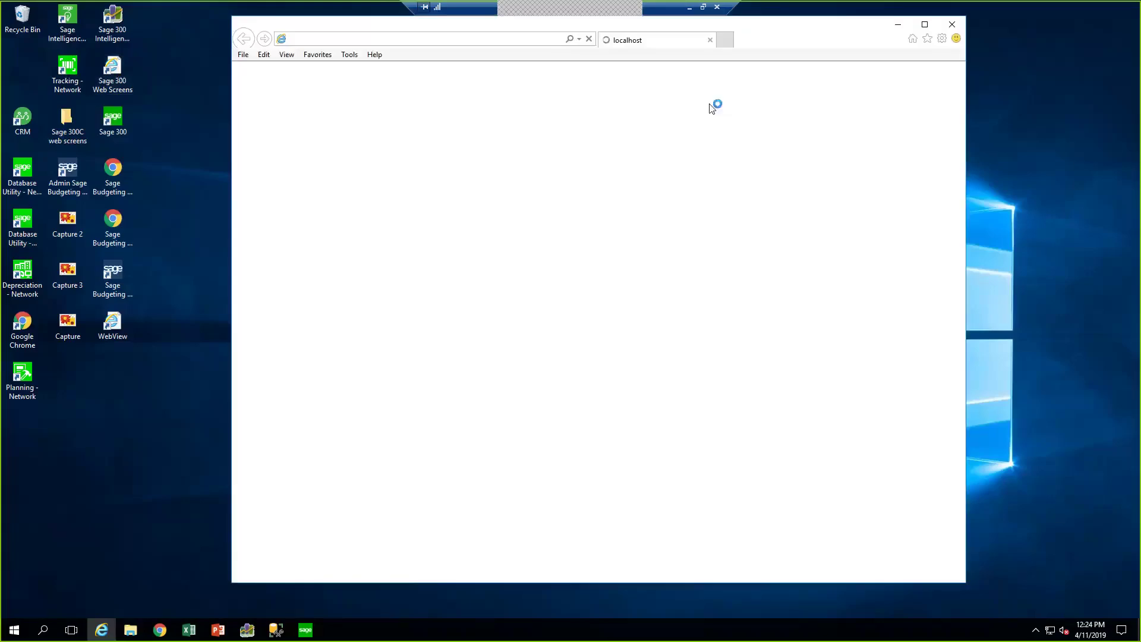
pyautogui.click(925, 26)
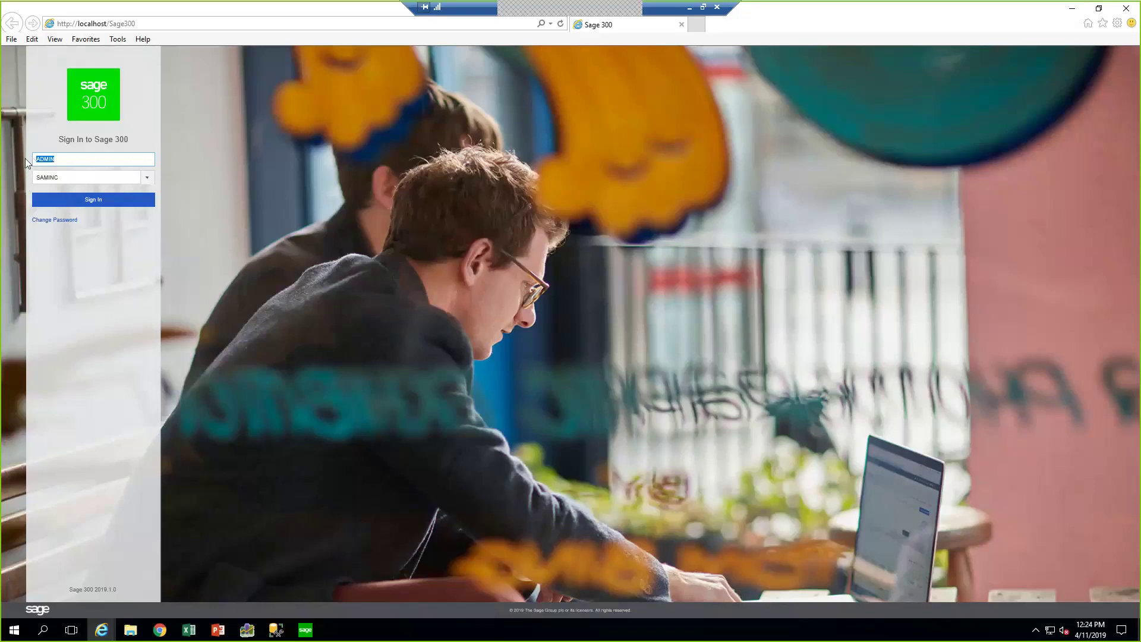
pyautogui.click(101, 200)
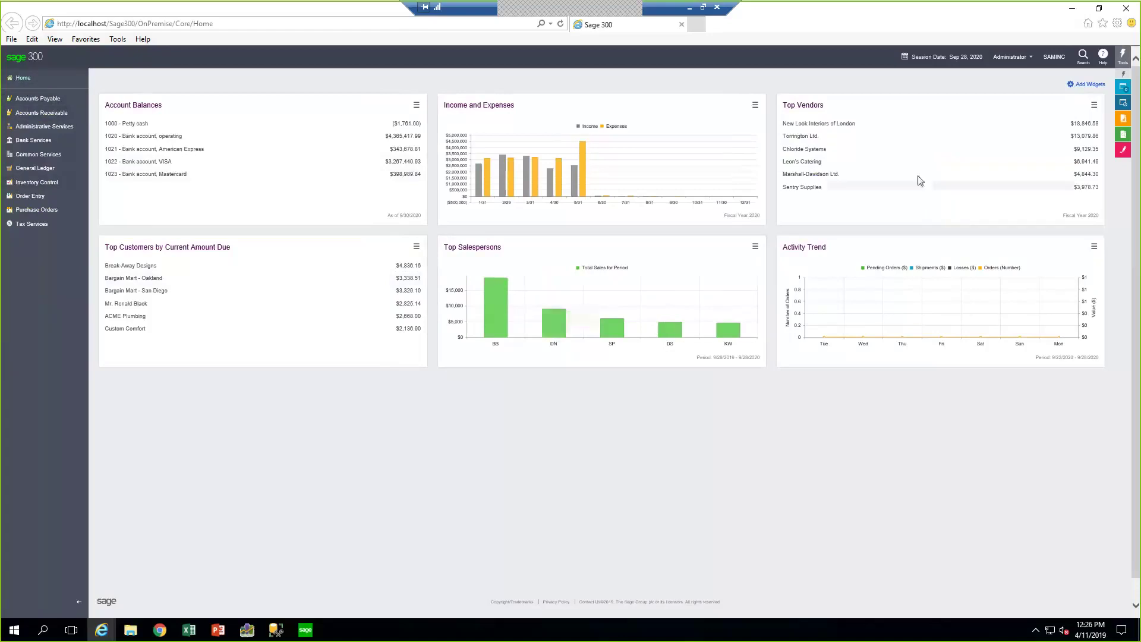
# View the list of widgets available for the home page, and close it without changing the selection.
pyautogui.moveTo(1063, 69); pyautogui.dragTo(1047, 491)
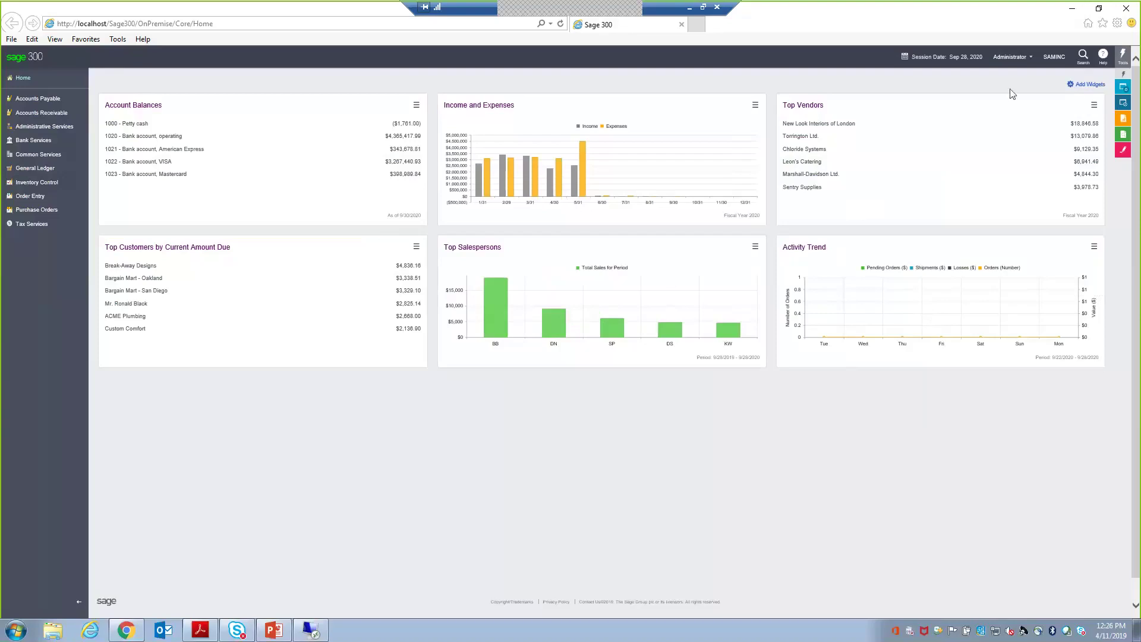
pyautogui.click(1091, 84)
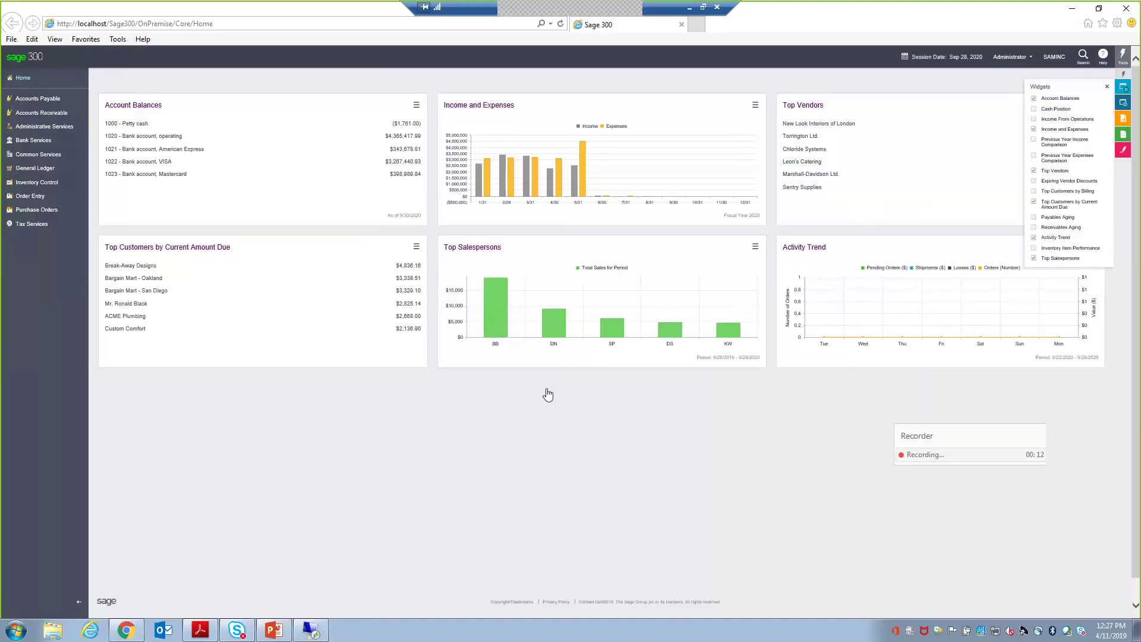
pyautogui.click(575, 436)
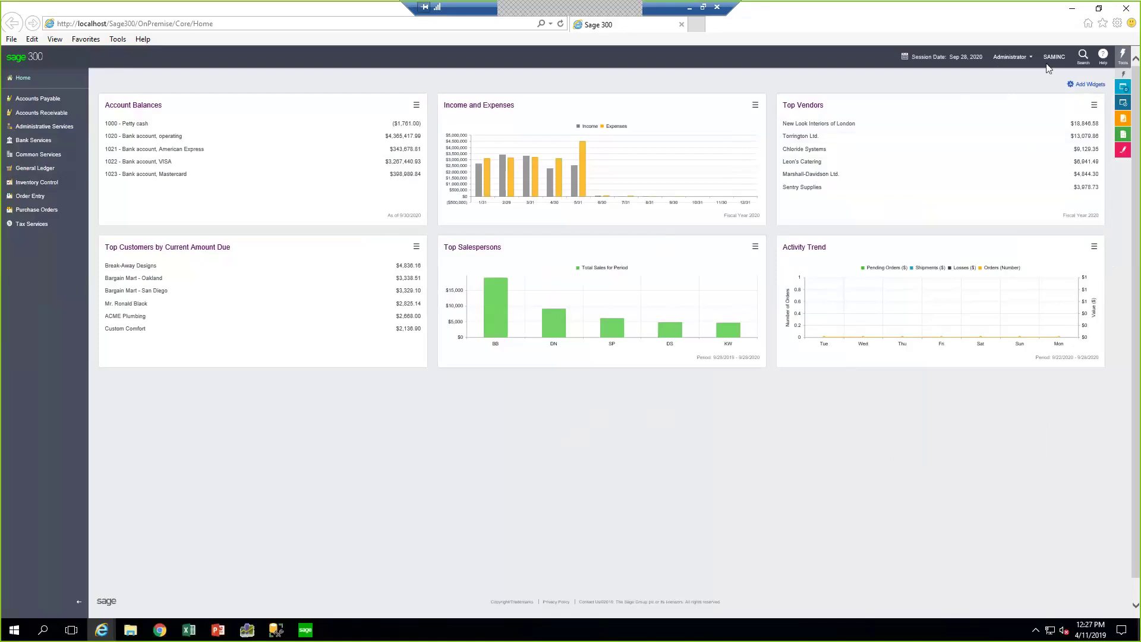
# Open Global Search in the web screens and examine the record categories for filtering a search.
pyautogui.click(1083, 57)
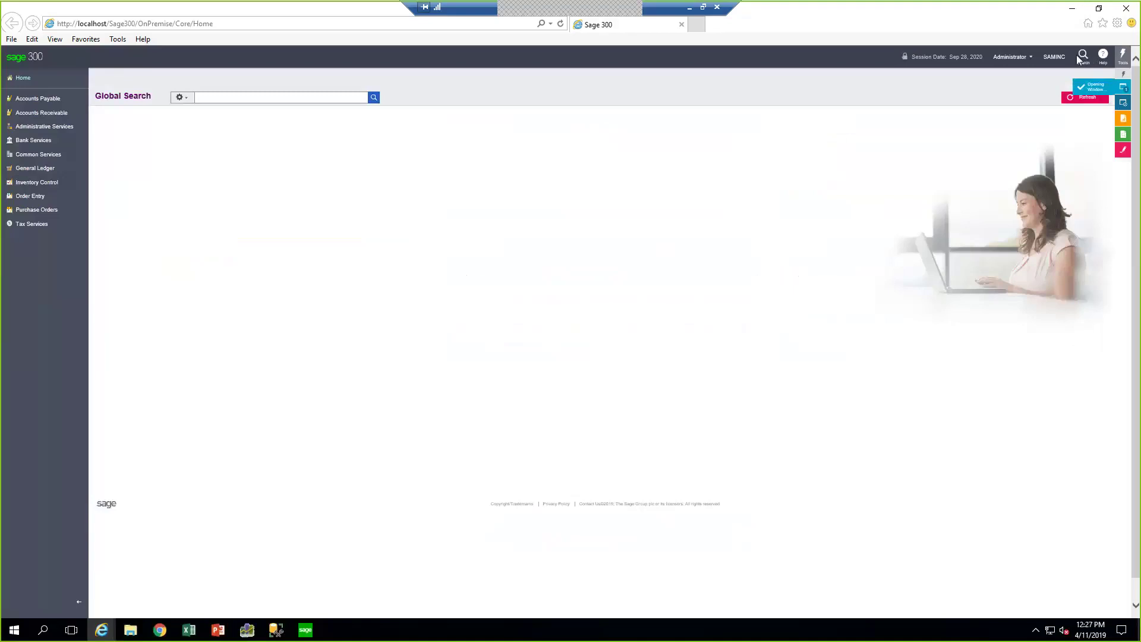
pyautogui.click(179, 98)
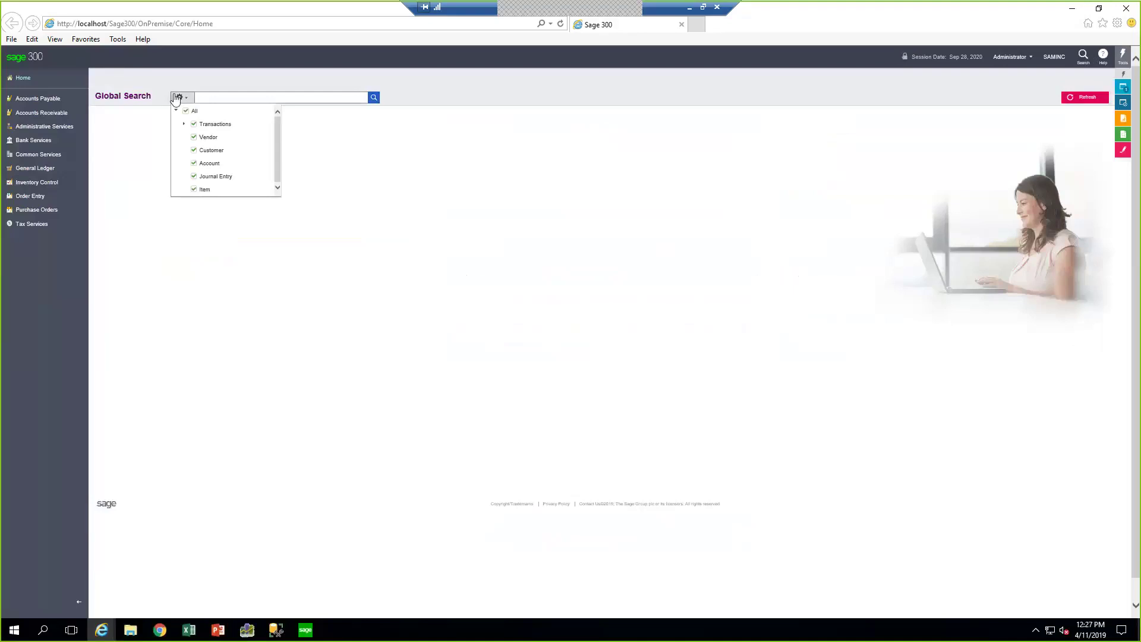
pyautogui.click(174, 97)
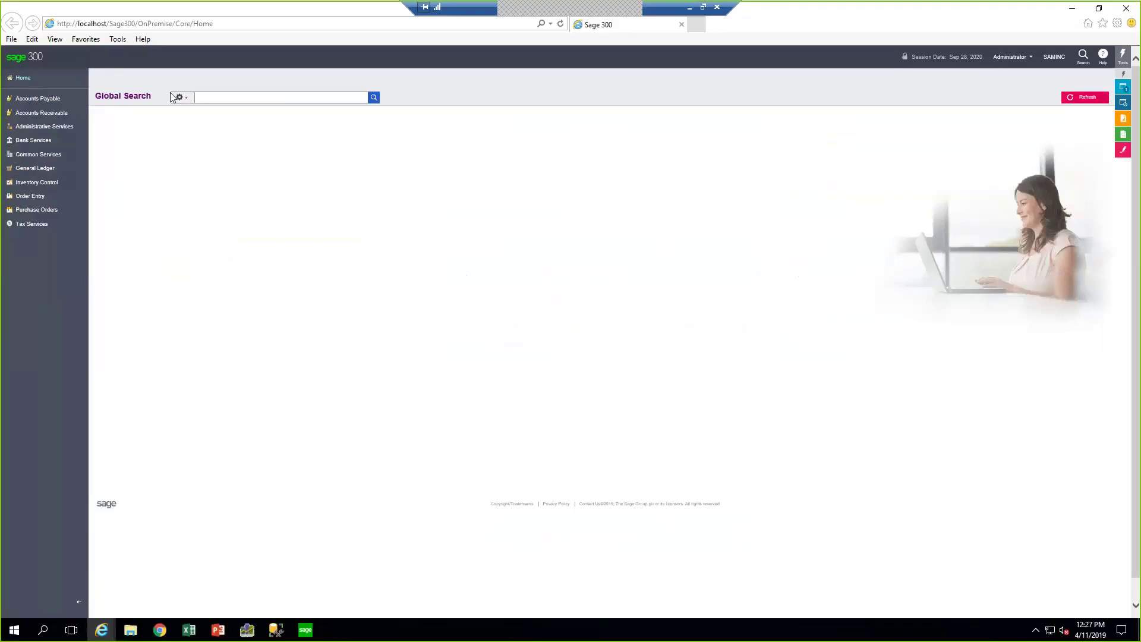
pyautogui.click(180, 97)
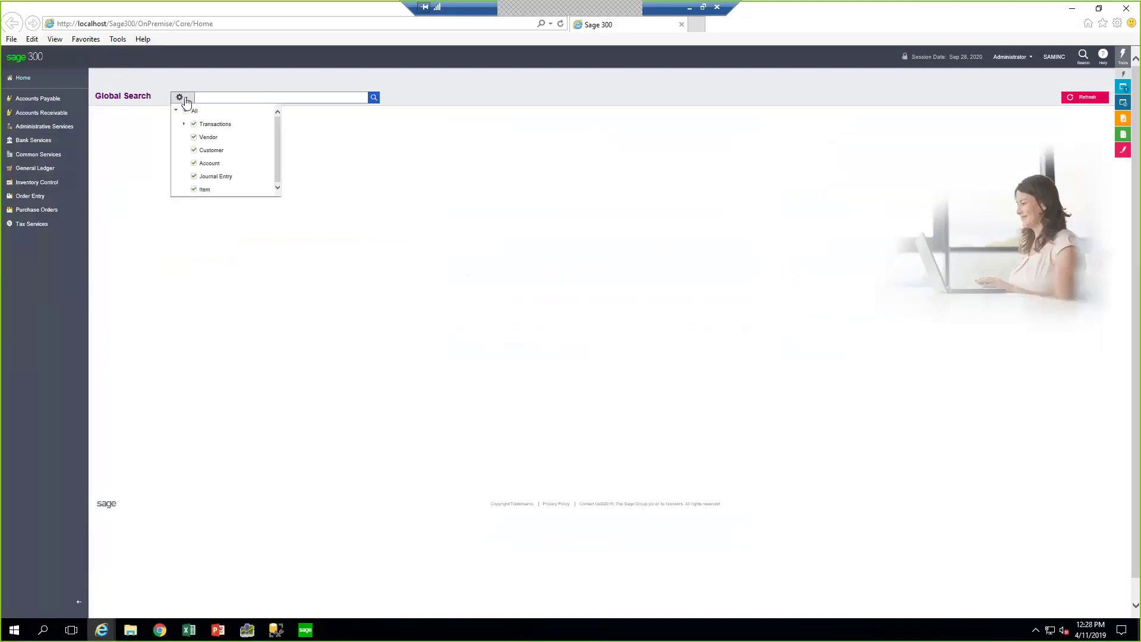
pyautogui.click(186, 98)
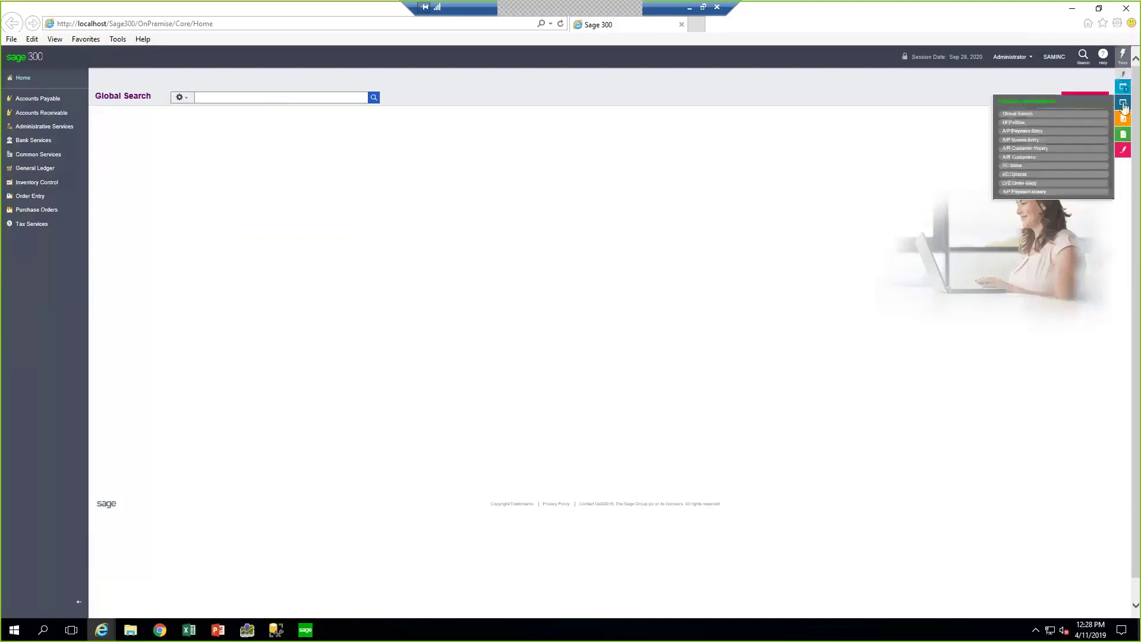
# Run the standard Order Entry Sales History inquiry from the O/E Sales History data source.
pyautogui.moveTo(1124, 89)
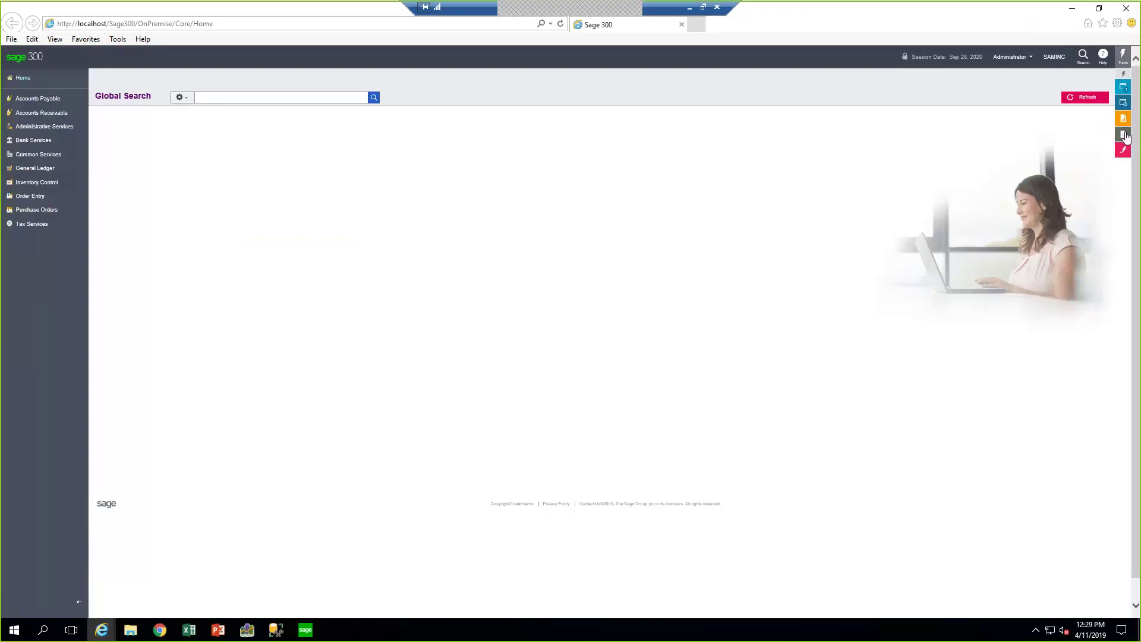
pyautogui.click(1124, 135)
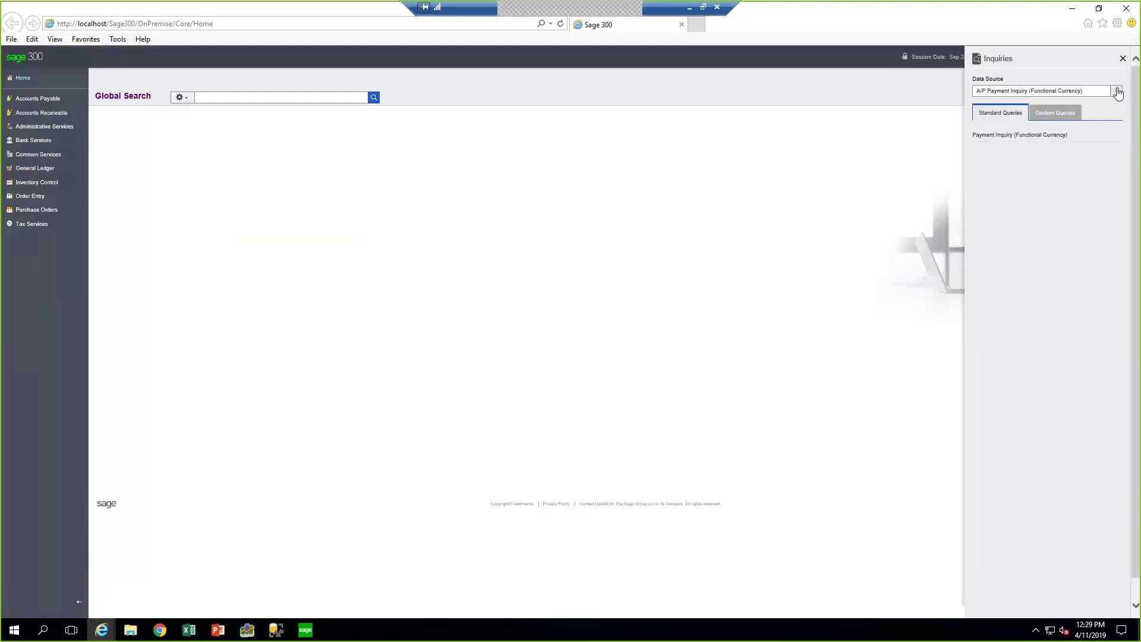
pyautogui.click(1116, 91)
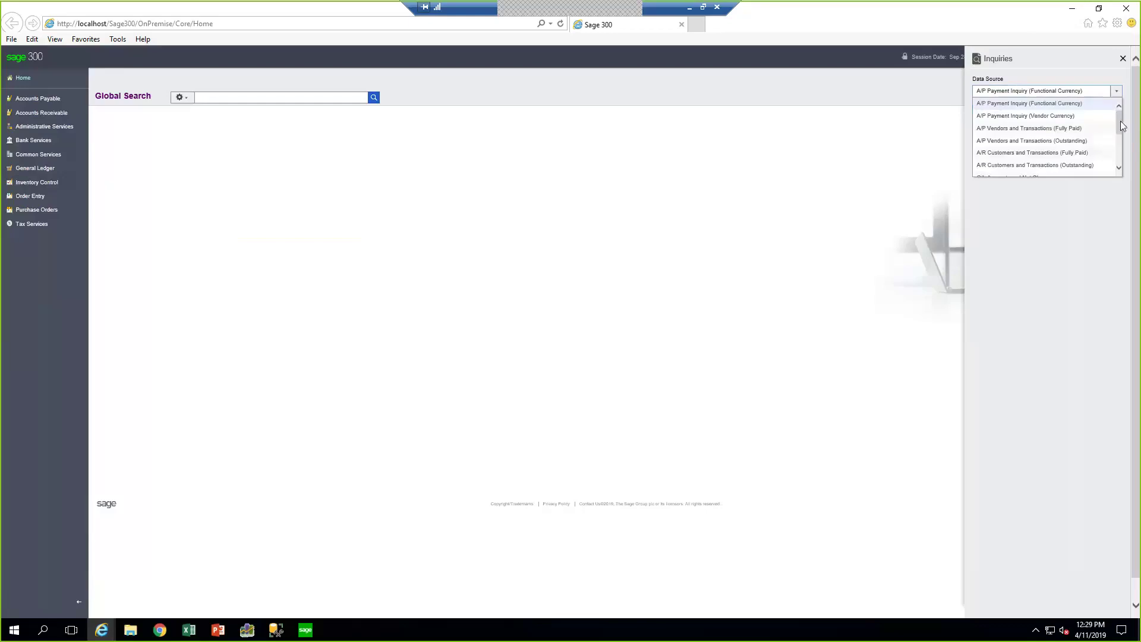
pyautogui.moveTo(1120, 129); pyautogui.dragTo(1121, 172)
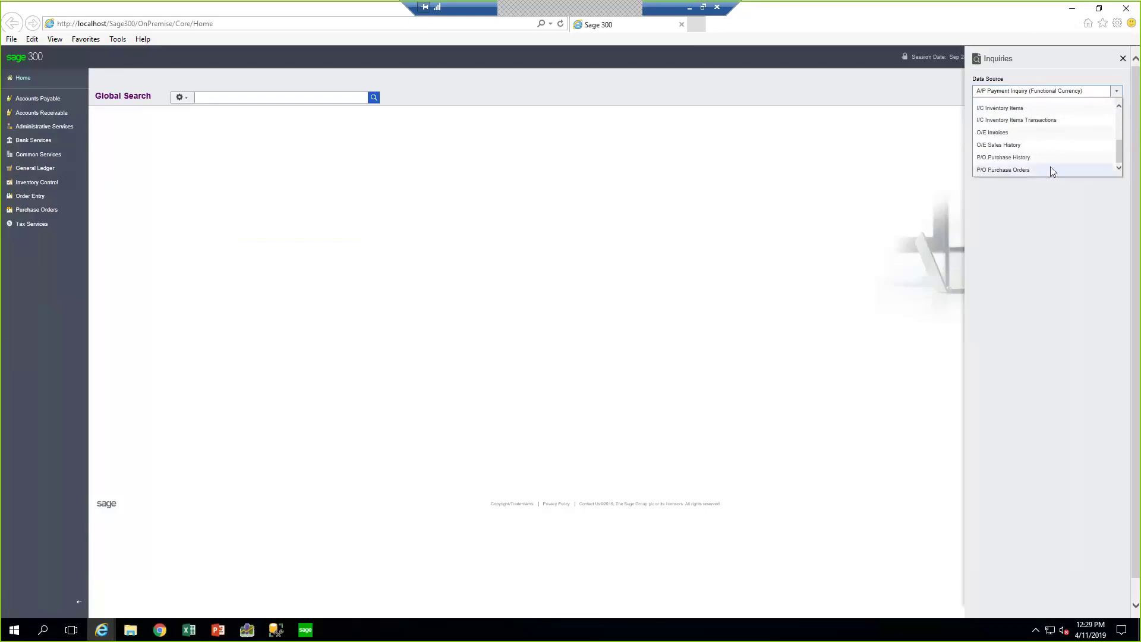
pyautogui.click(1002, 145)
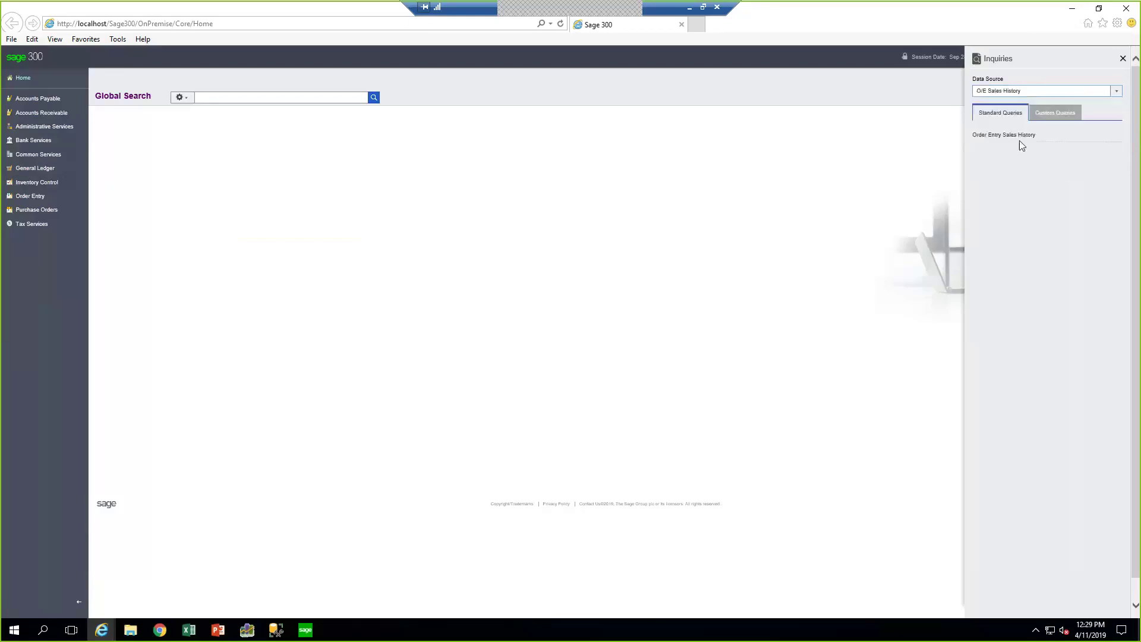
pyautogui.click(1053, 91)
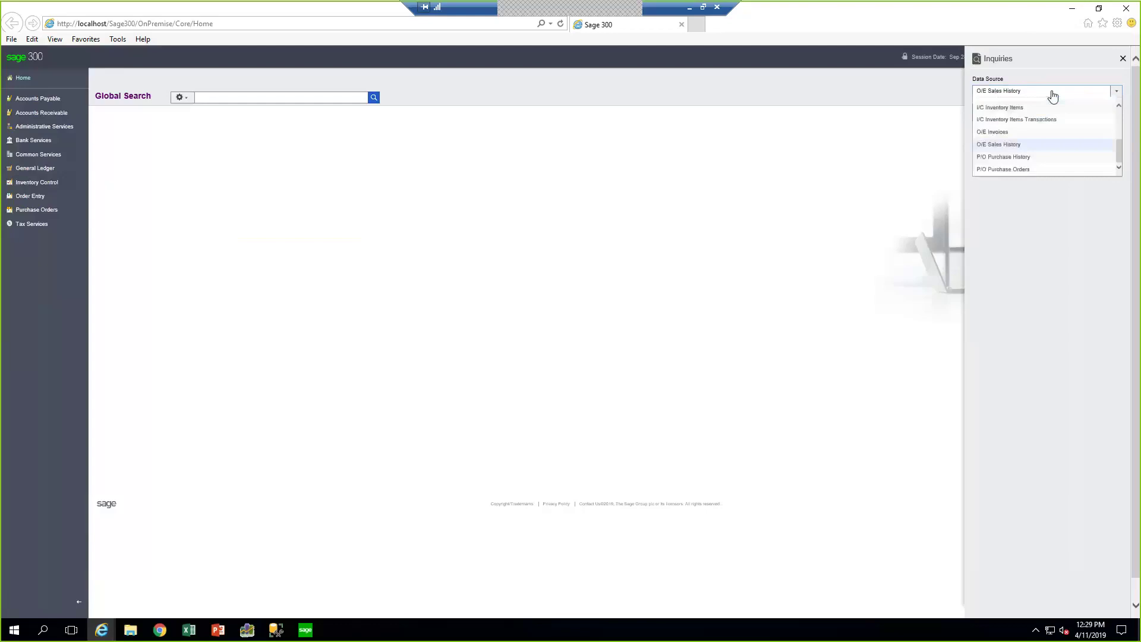
pyautogui.click(1033, 147)
pyautogui.click(1021, 137)
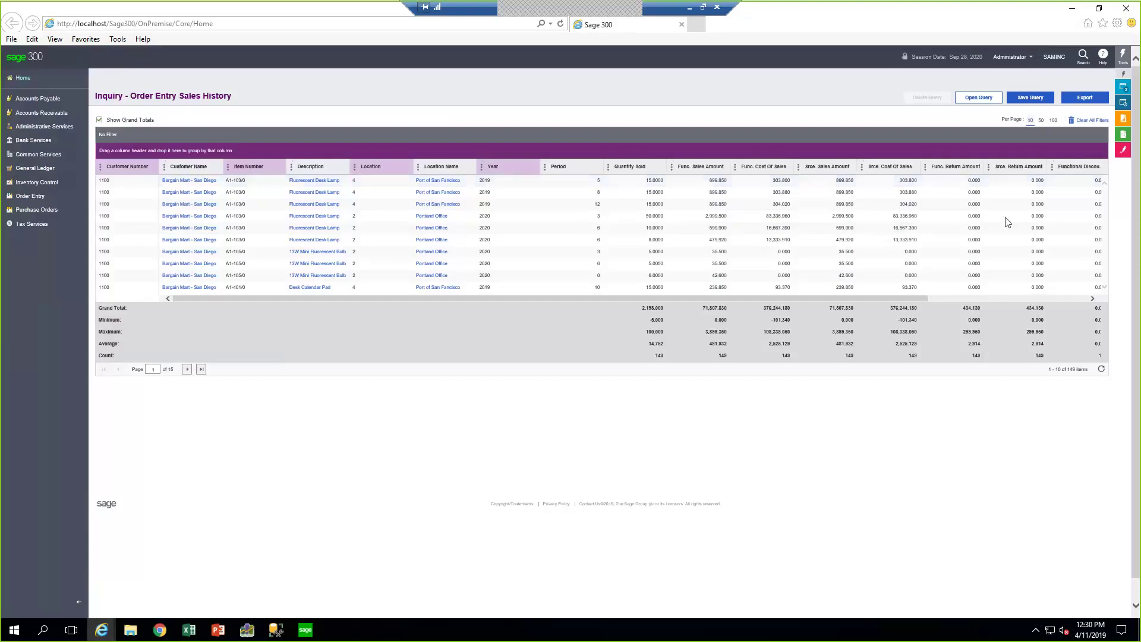
# Show the active notes and the record types they can be filtered by, and close the notes.
pyautogui.click(1125, 152)
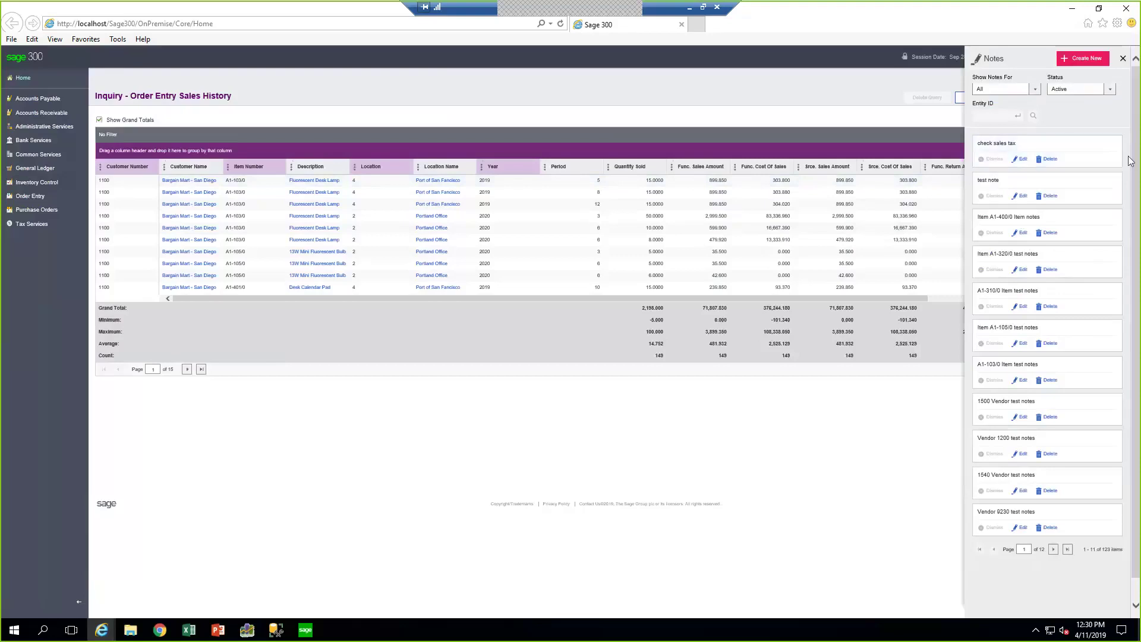
pyautogui.click(1034, 89)
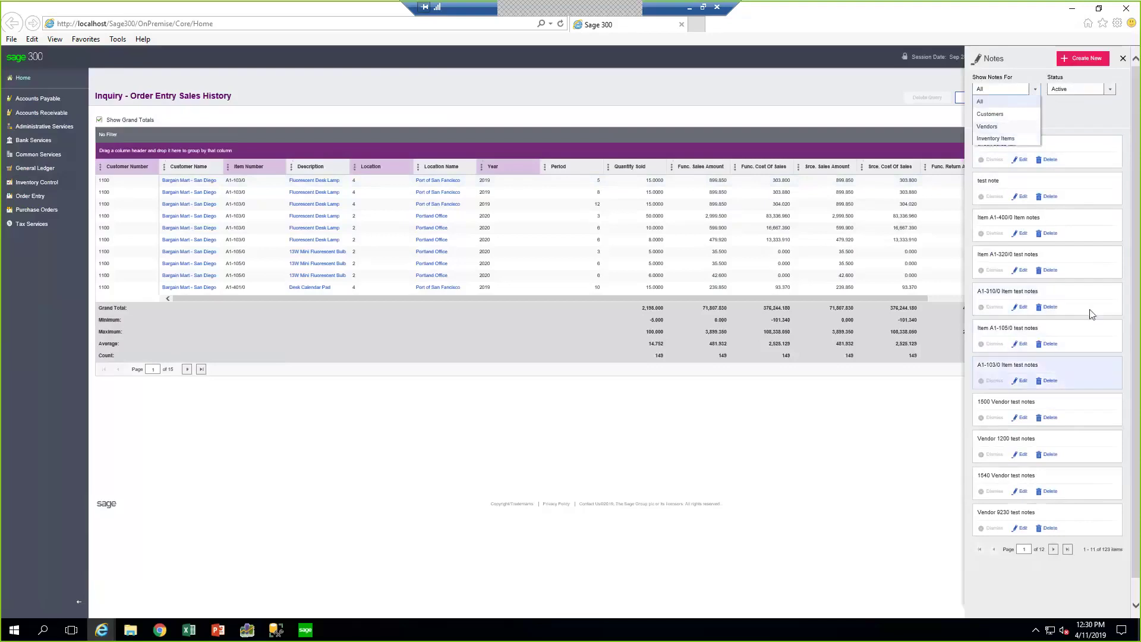
pyautogui.click(1097, 122)
pyautogui.scroll(-1, 1088, 145)
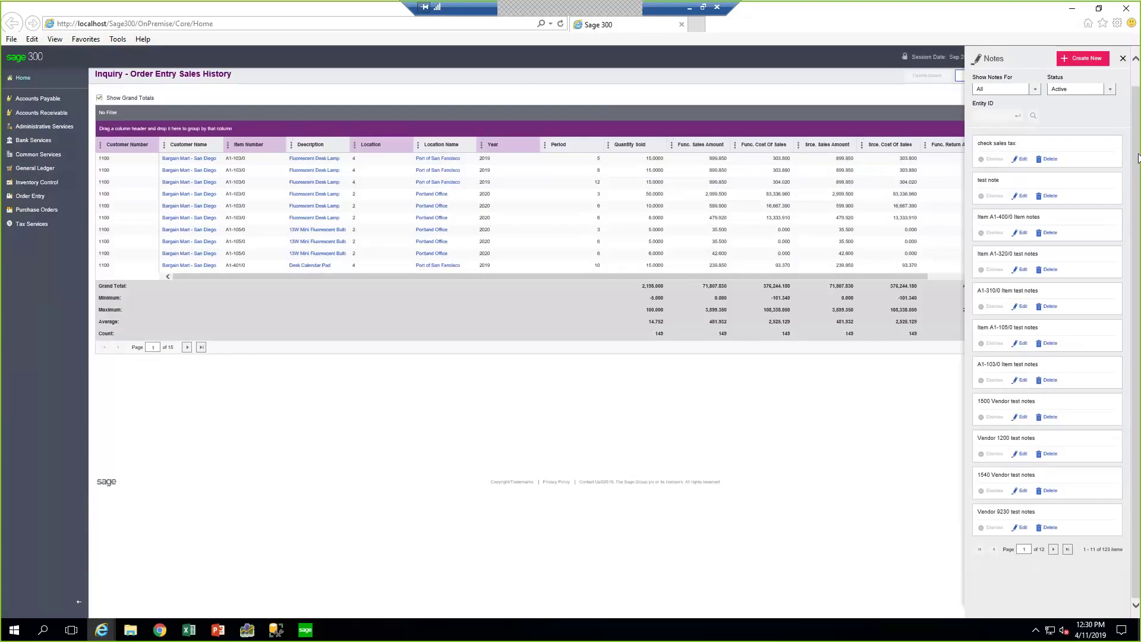
pyautogui.scroll(1, 992, 144)
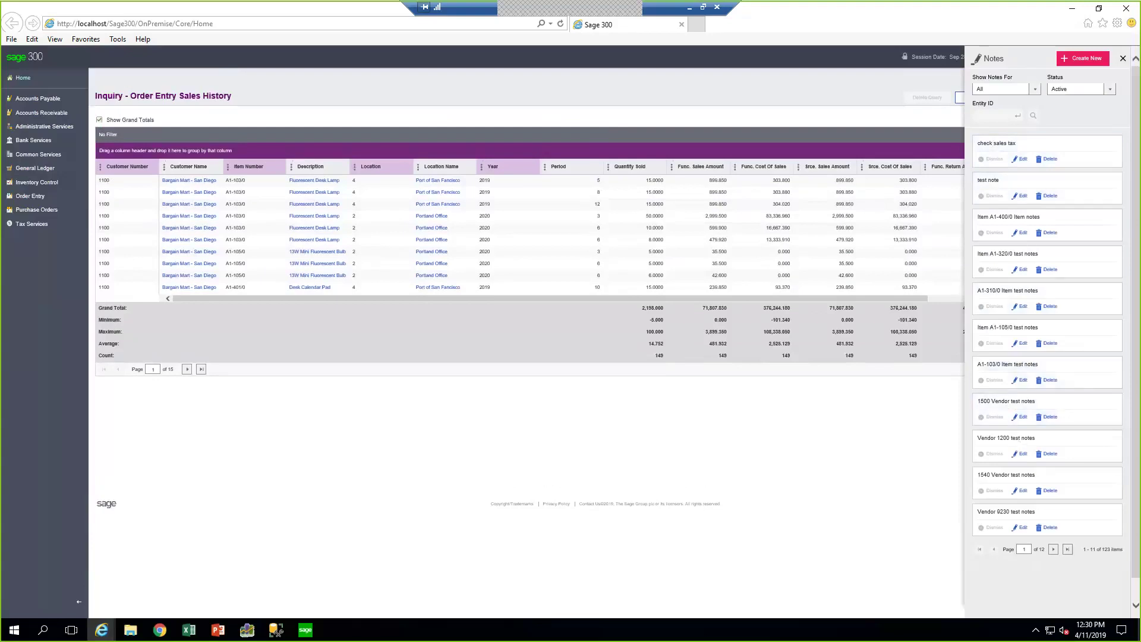
pyautogui.moveTo(1139, 129); pyautogui.dragTo(1139, 153)
pyautogui.click(1123, 58)
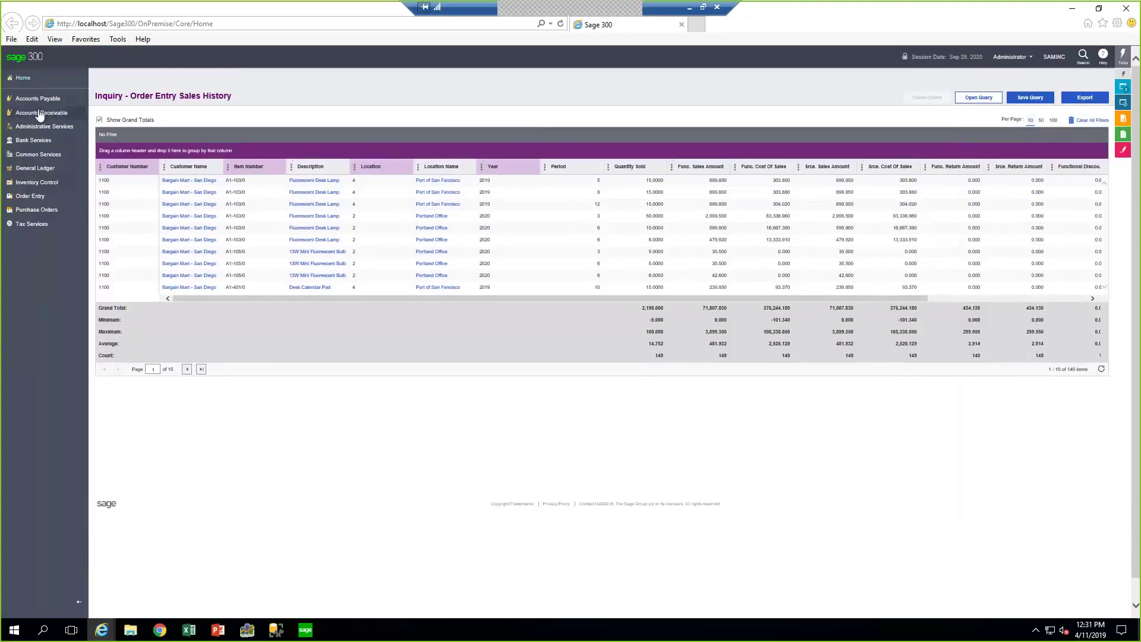
# Browse the Accounts Payable functions and open A/P Invoice Entry from the A/P Transactions group.
pyautogui.moveTo(37, 102)
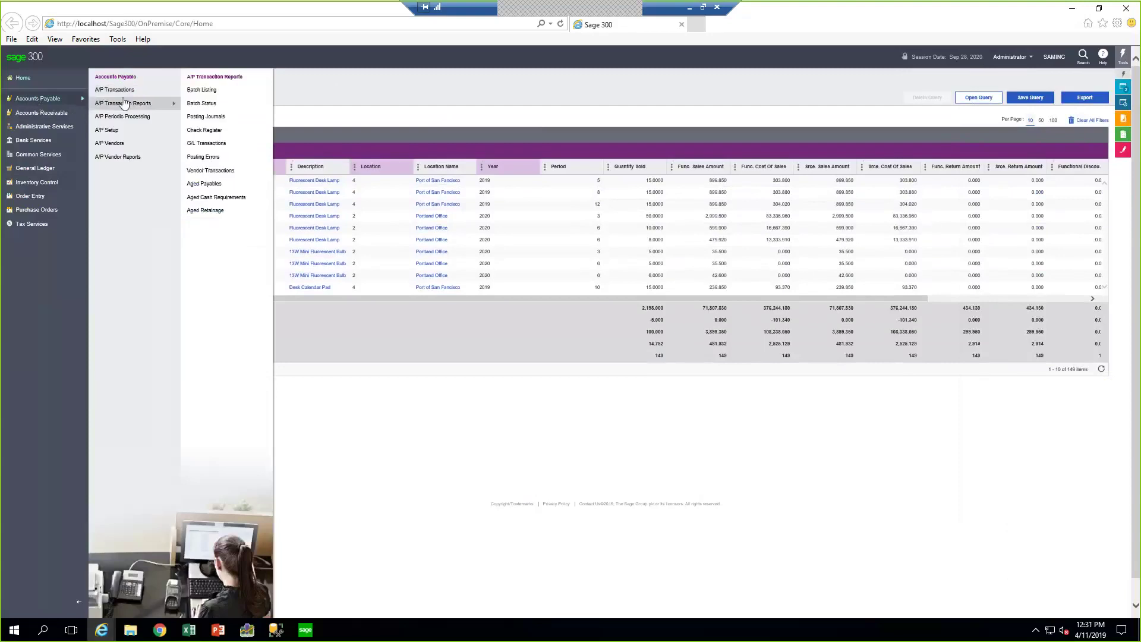
pyautogui.moveTo(180, 113)
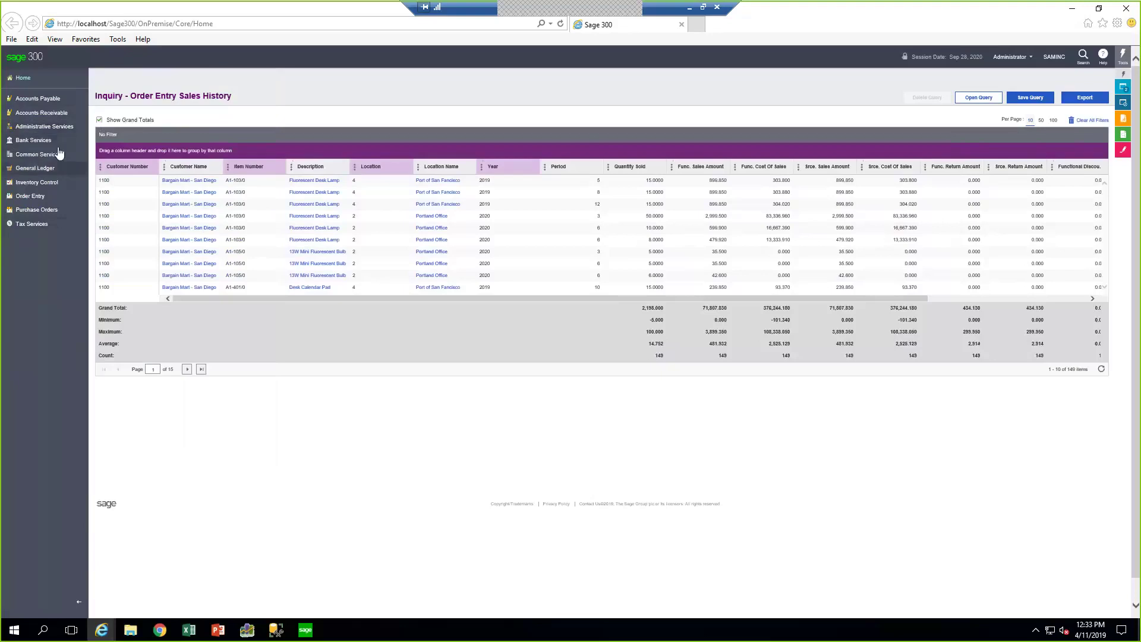
pyautogui.click(42, 101)
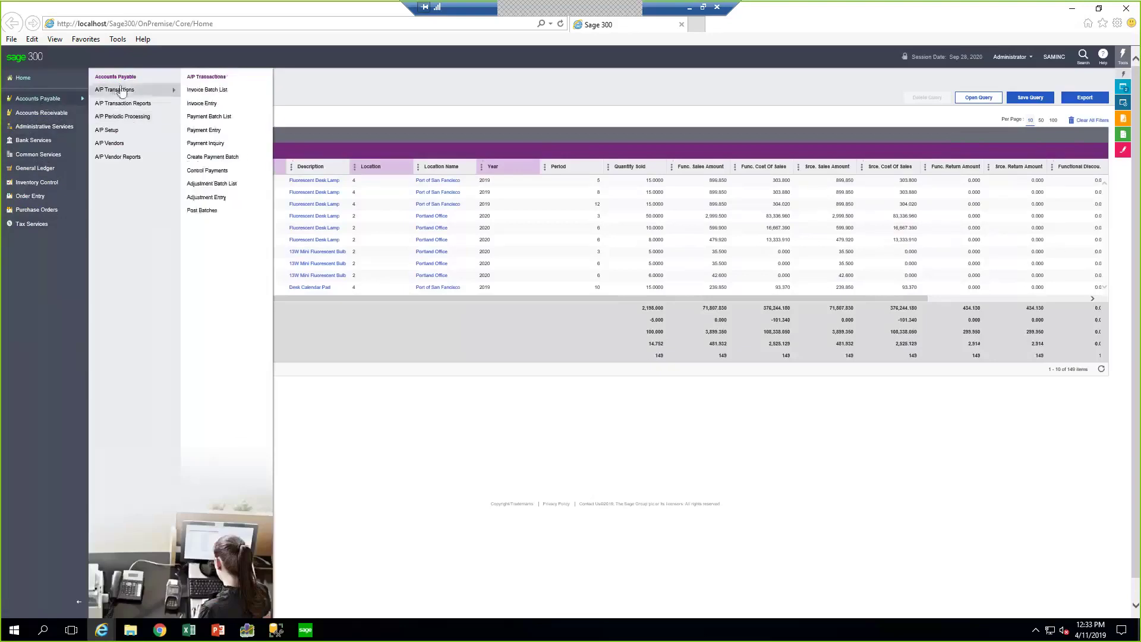
pyautogui.click(209, 103)
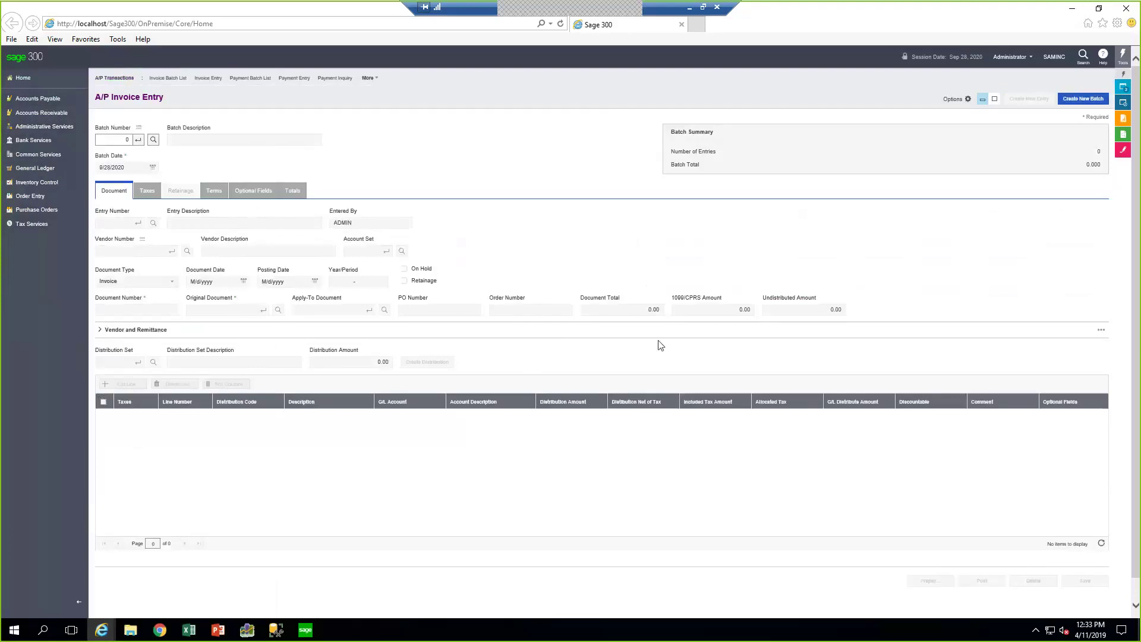
# View the customization settings for the A/P Invoice Entry screen and close them without making changes.
pyautogui.click(967, 100)
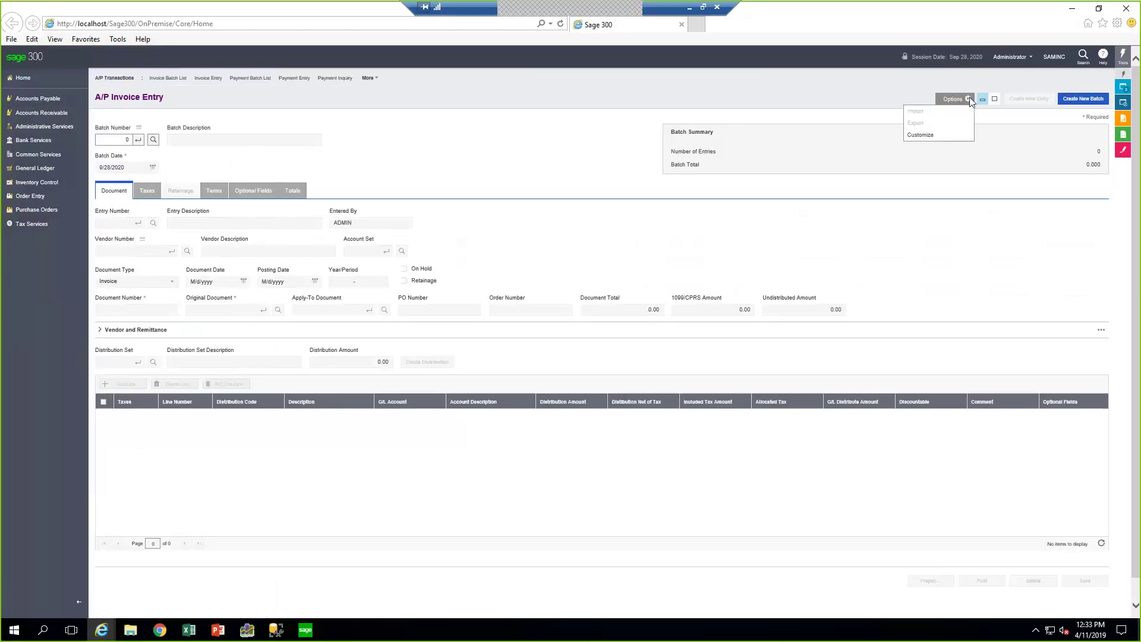
pyautogui.click(922, 135)
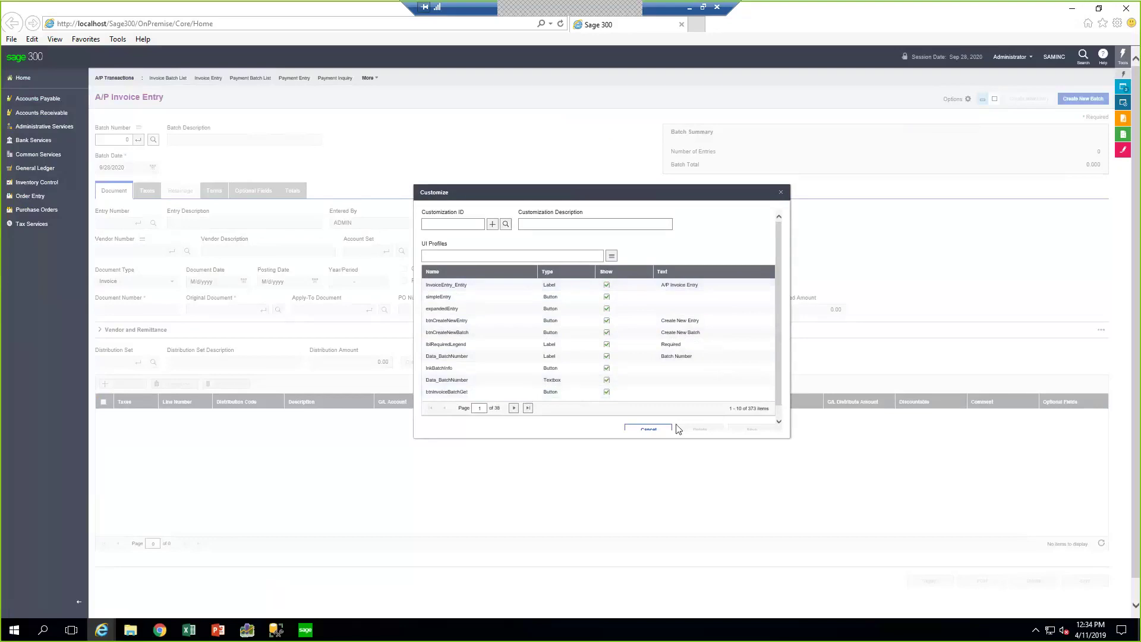
pyautogui.click(780, 193)
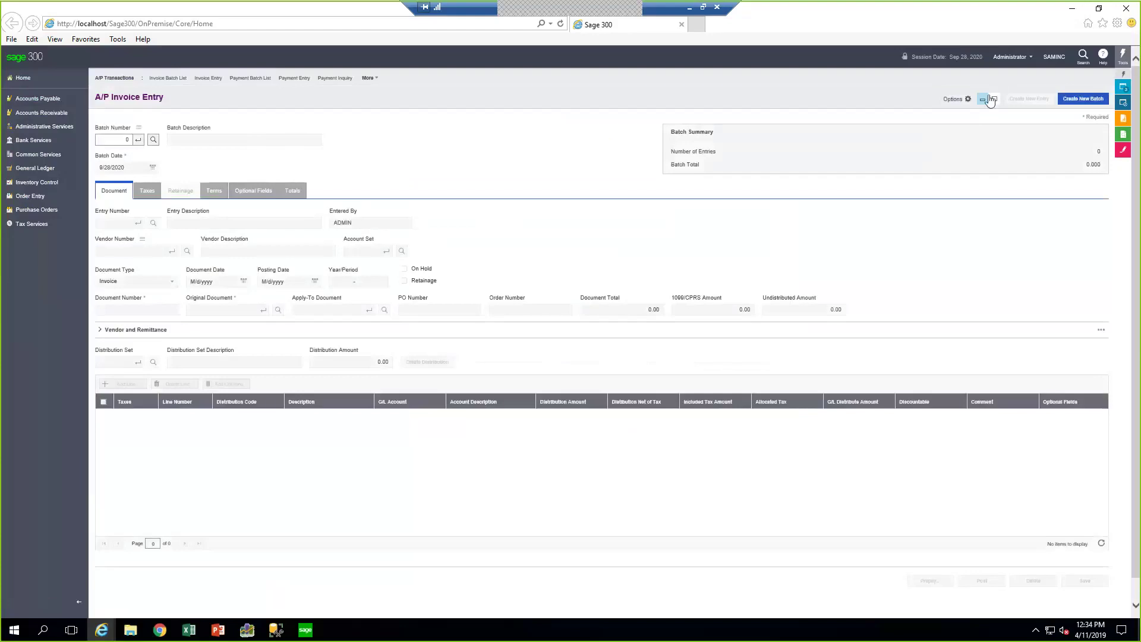
# Expand the Vendor and Remittance section of A/P Invoice Entry to view its remit-to fields, and collapse it again.
pyautogui.moveTo(955, 99)
pyautogui.scroll(-1, 507, 190)
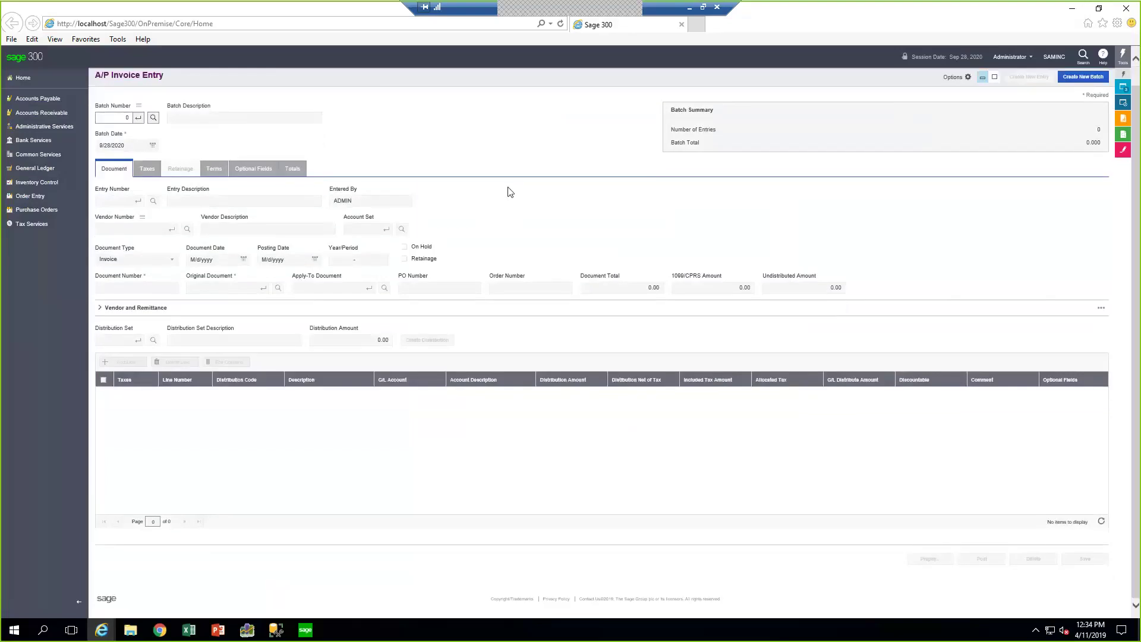
pyautogui.click(100, 310)
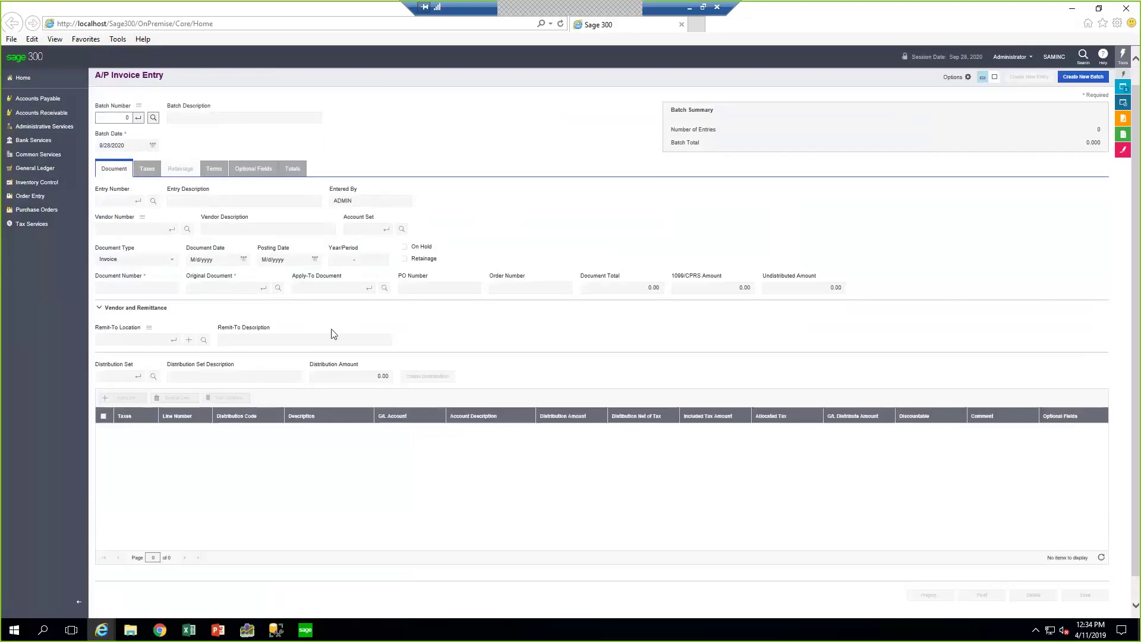
pyautogui.click(101, 309)
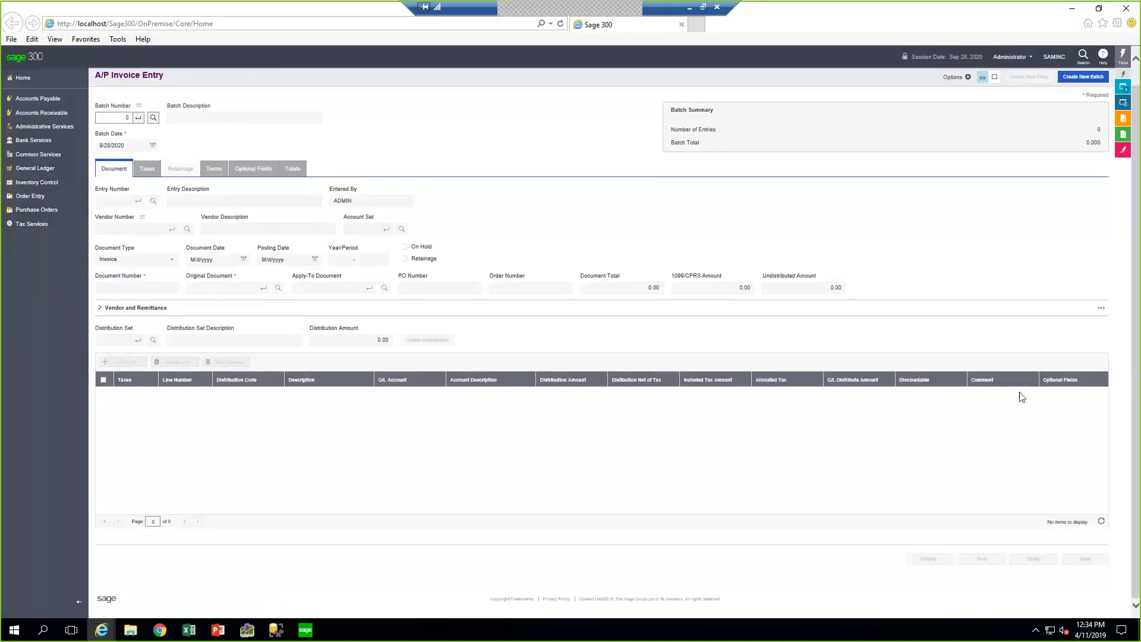
# Reopen the Customize window for A/P Invoice Entry to review its customizable screen elements, and close it without changes.
pyautogui.scroll(1, 1021, 397)
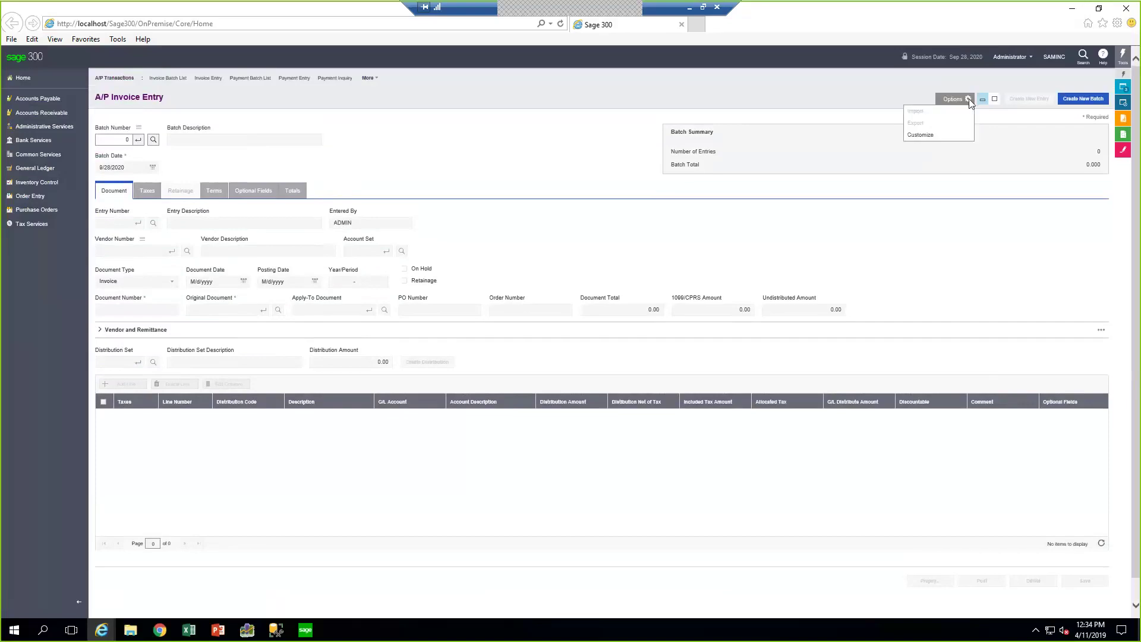
pyautogui.moveTo(960, 102)
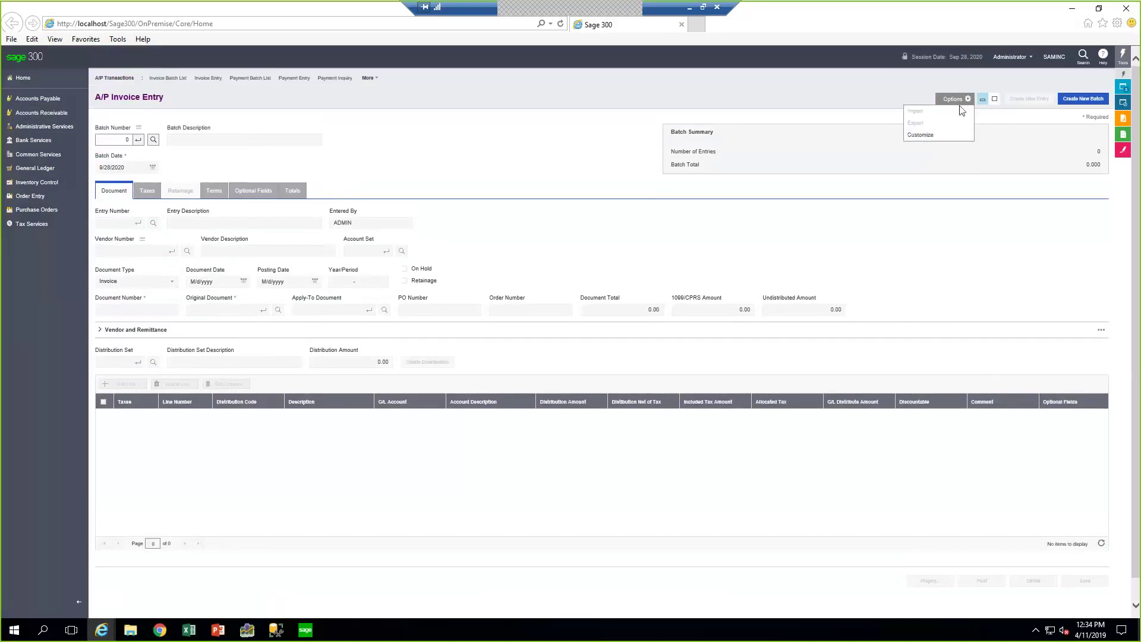
pyautogui.click(933, 135)
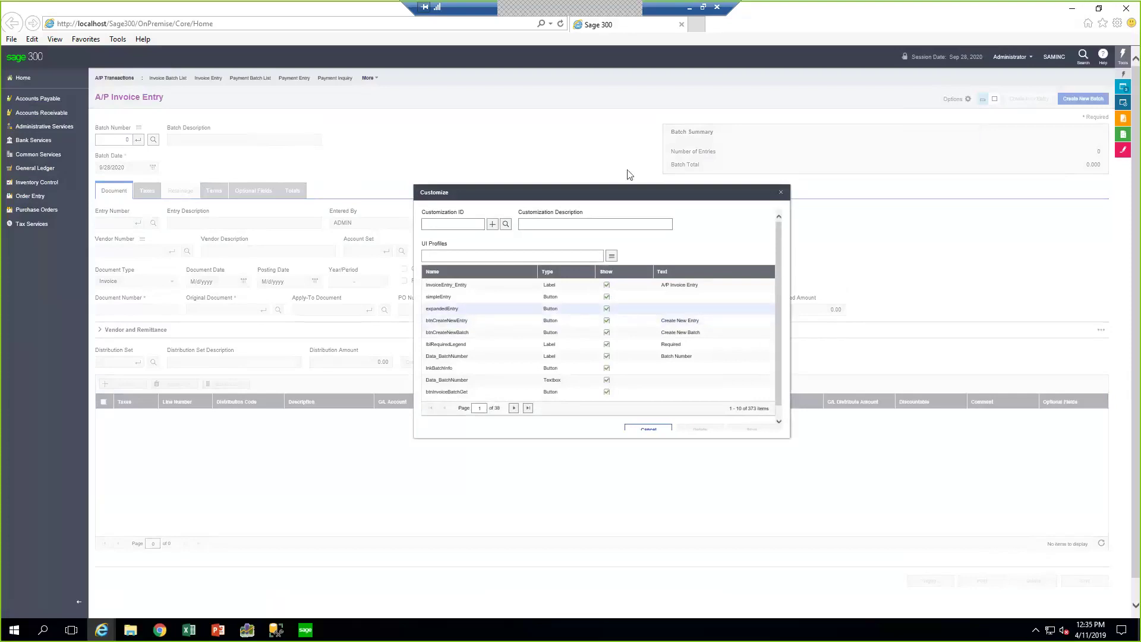
pyautogui.click(782, 195)
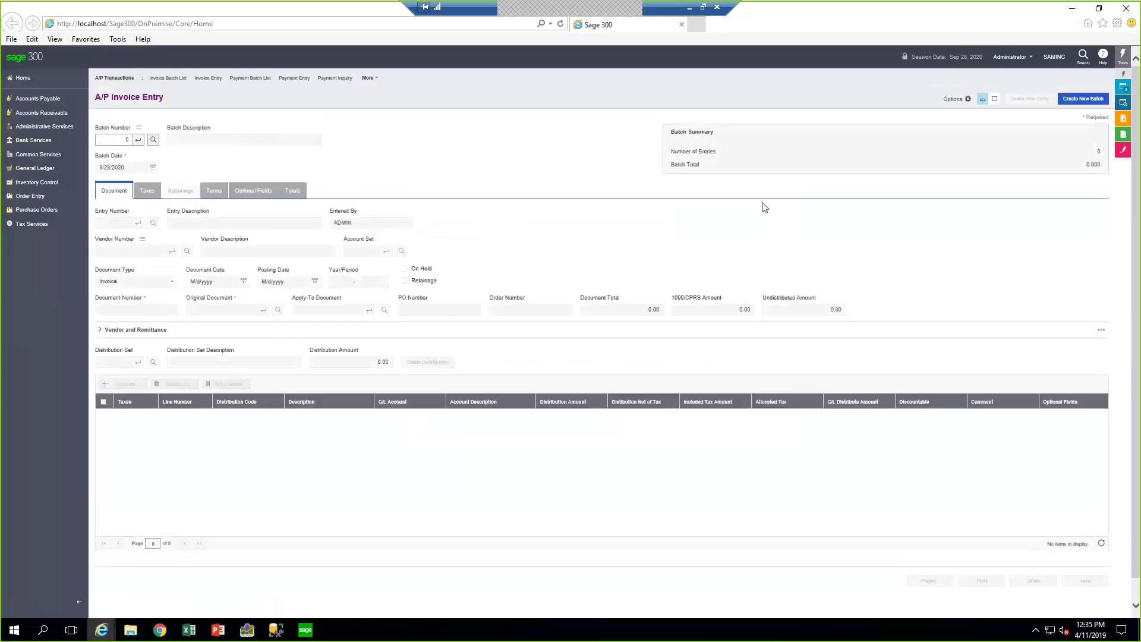
# Show the help, support and resource links available for the A/P Invoice Entry screen.
pyautogui.scroll(-1, 796, 274)
pyautogui.scroll(1, 798, 281)
pyautogui.click(1104, 55)
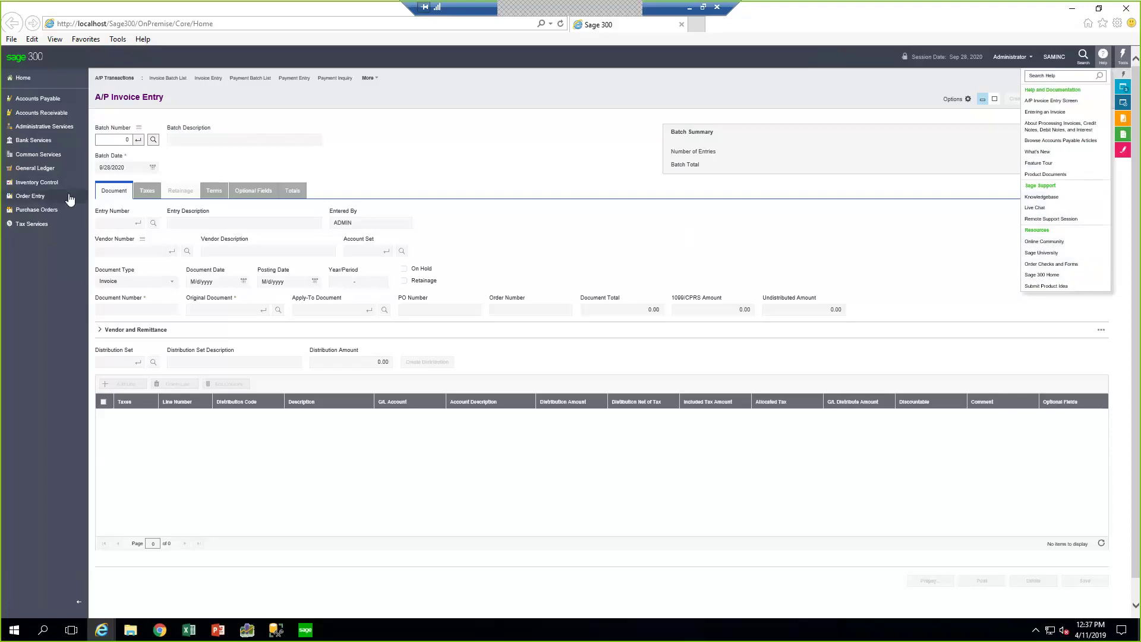
# Browse the Bank Services and Accounts Receivable functions, and view the fourth bar's details in the home page's Top Salespersons widget.
pyautogui.click(42, 142)
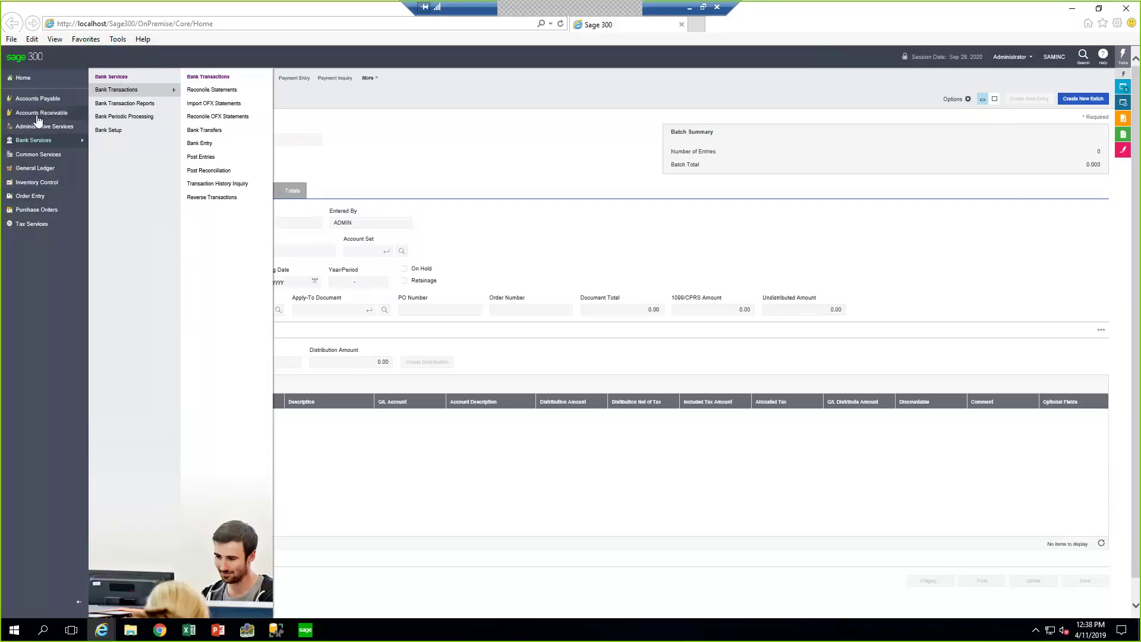
pyautogui.moveTo(37, 119)
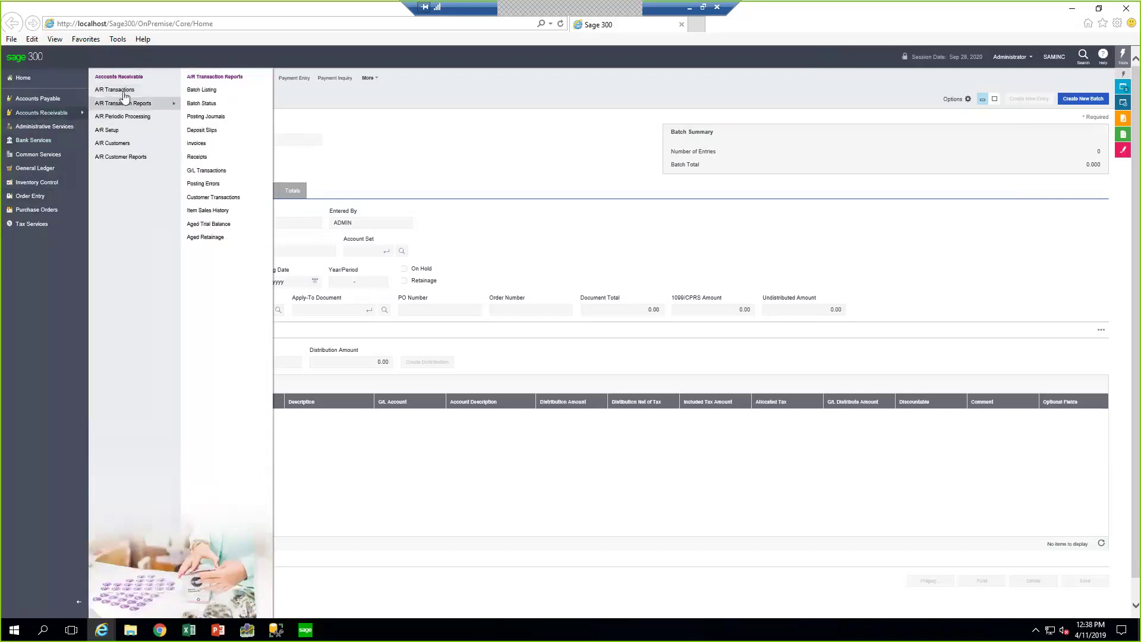
pyautogui.click(207, 99)
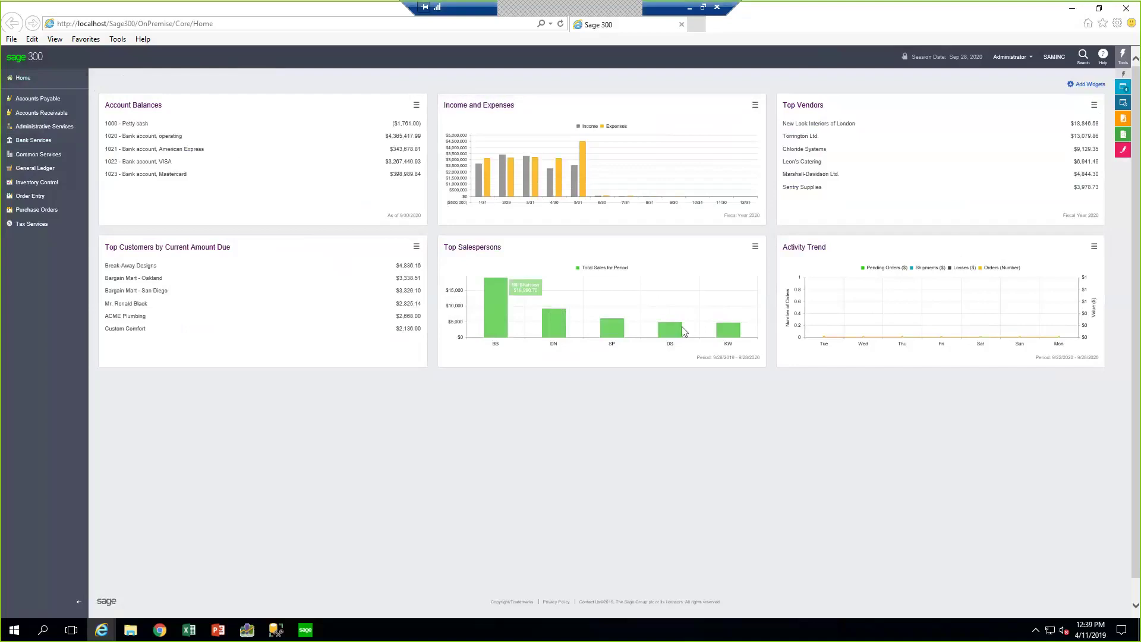
pyautogui.moveTo(679, 323)
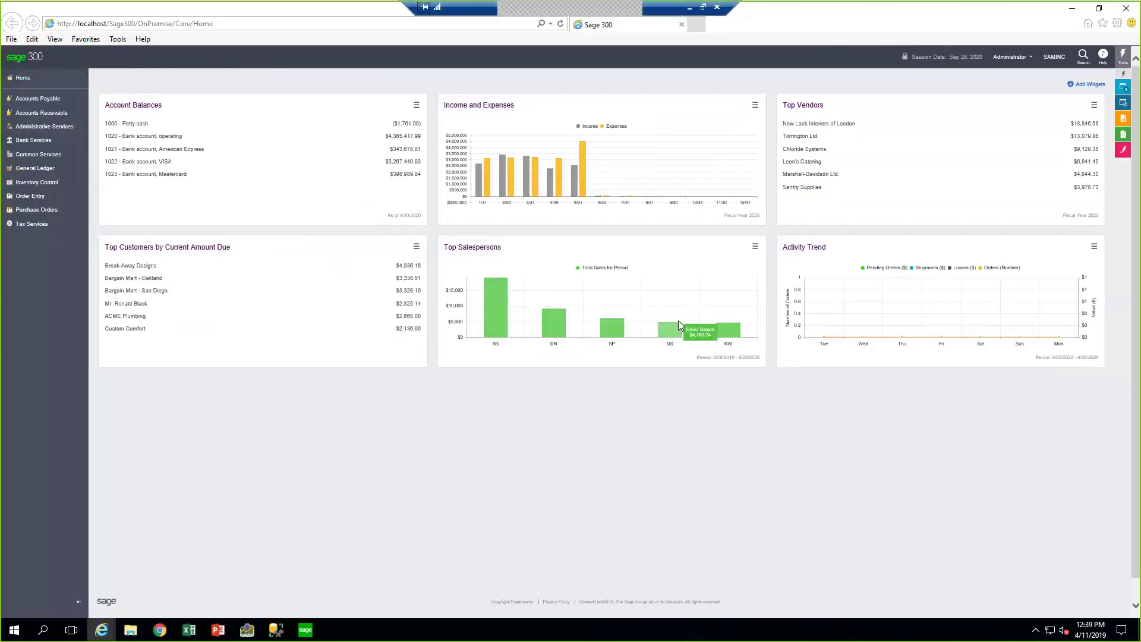
# Open A/P Invoice Entry from the A/P Transactions group and switch to the related A/P Invoice Batch List.
pyautogui.click(31, 102)
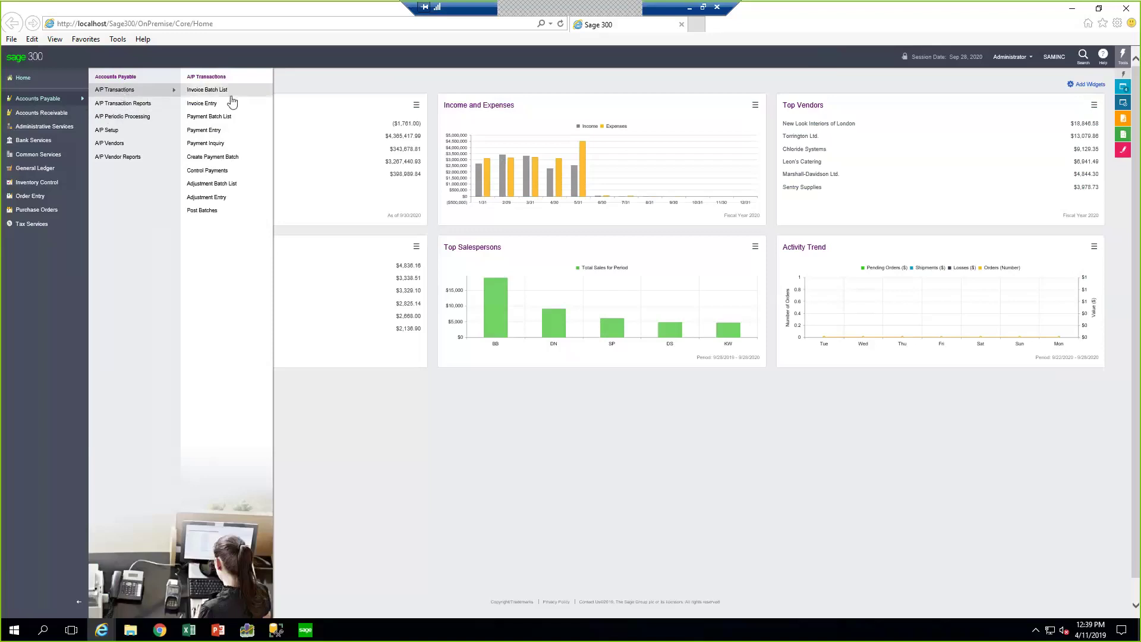
pyautogui.click(191, 105)
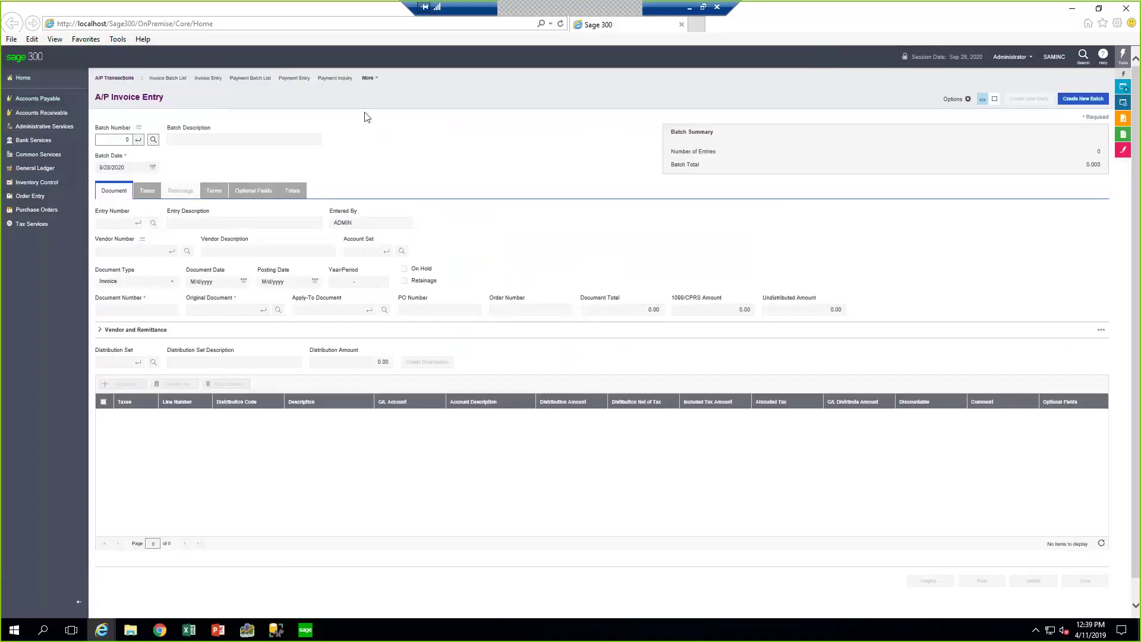
pyautogui.click(168, 78)
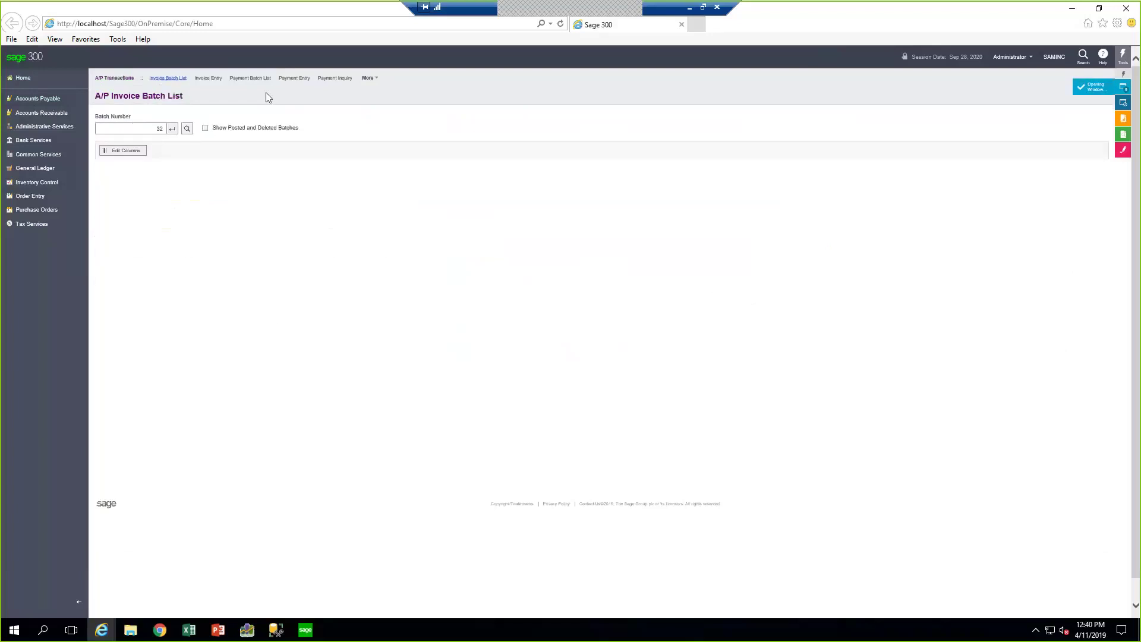